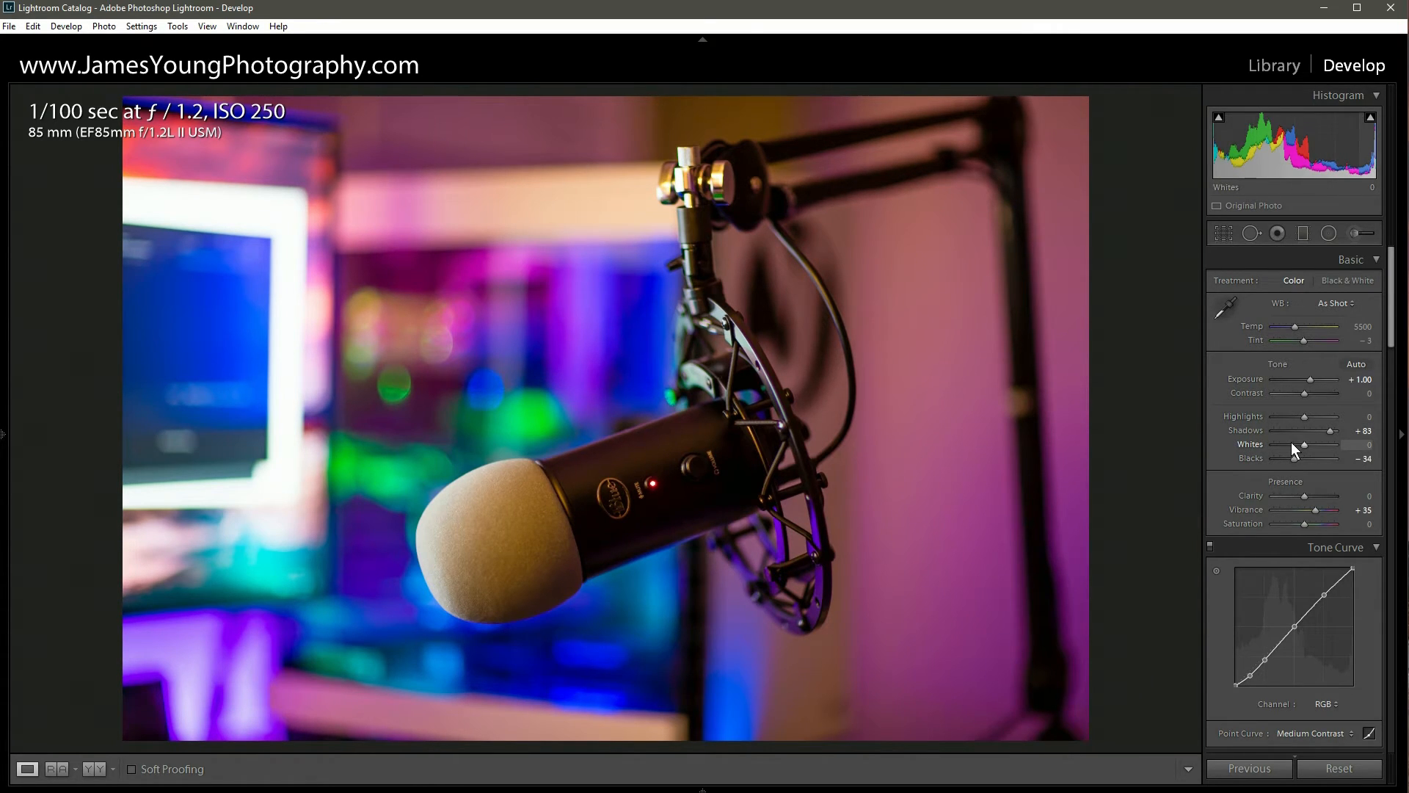
- Try raising the Whites, then the Blacks to +54, undoing each tonal change
left_click_drag(1284, 442, 1321, 441)
key("ctrl+z")
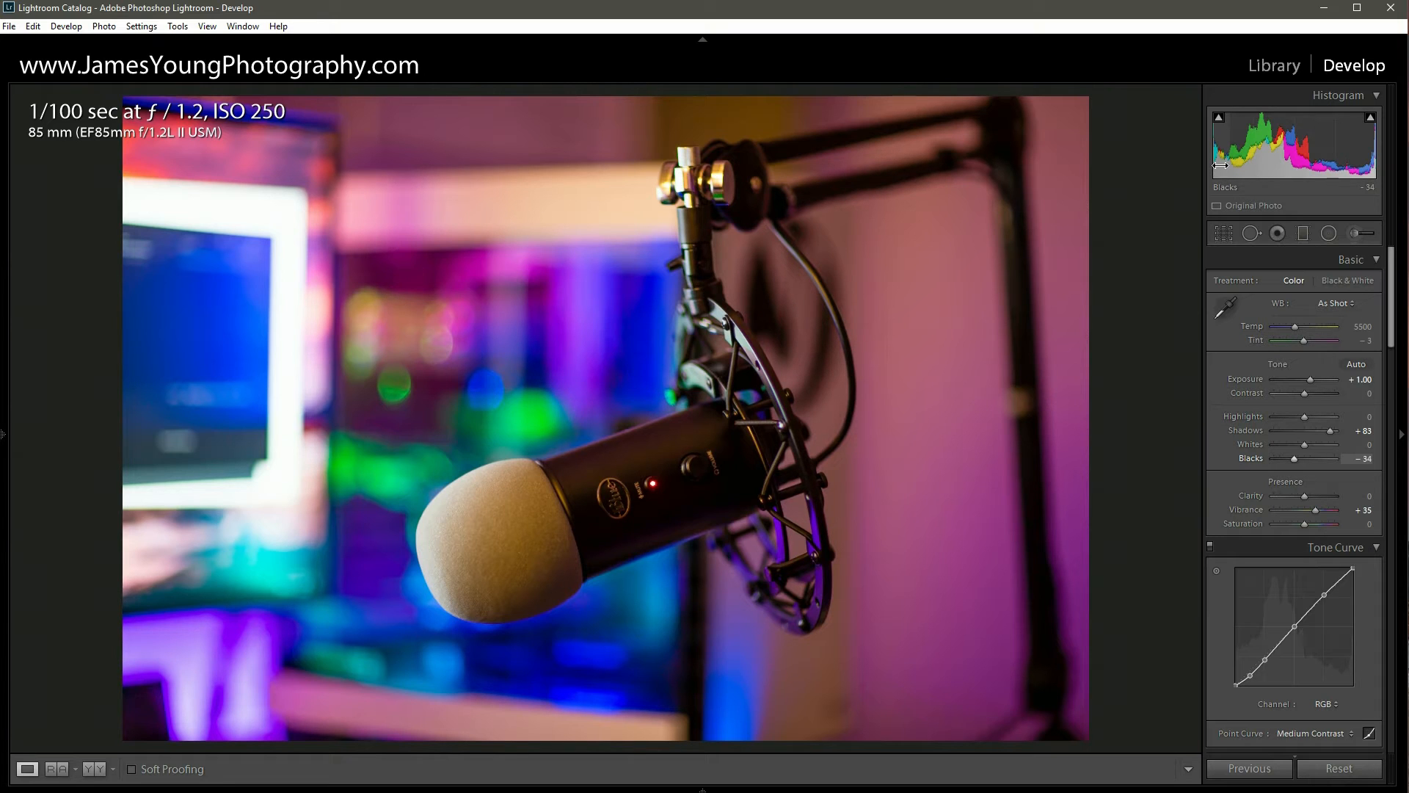
left_click_drag(1220, 165, 1303, 165)
mouse_move(1330, 458)
left_mouse_down()
mouse_move(1279, 459)
mouse_move(1321, 459)
left_mouse_up()
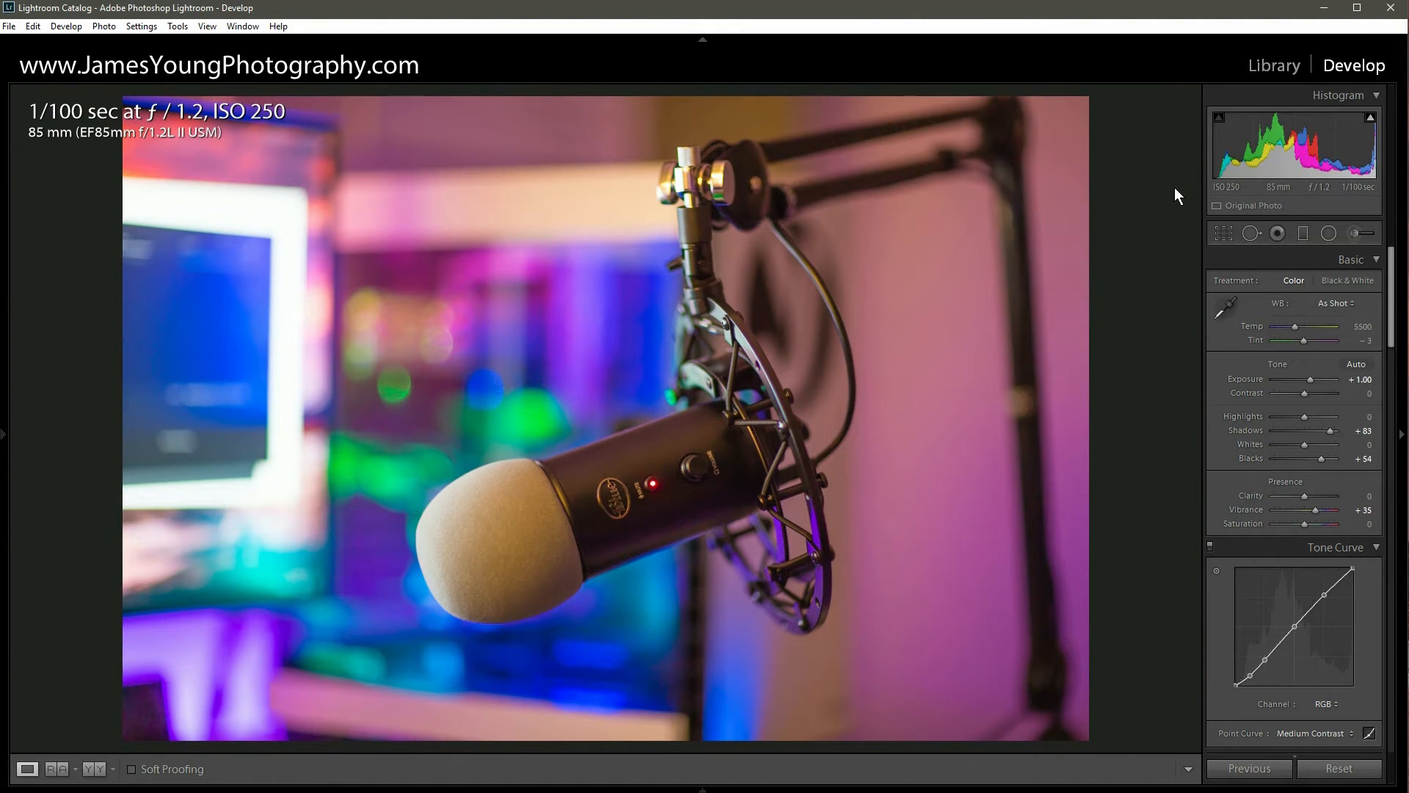
key("ctrl+z")
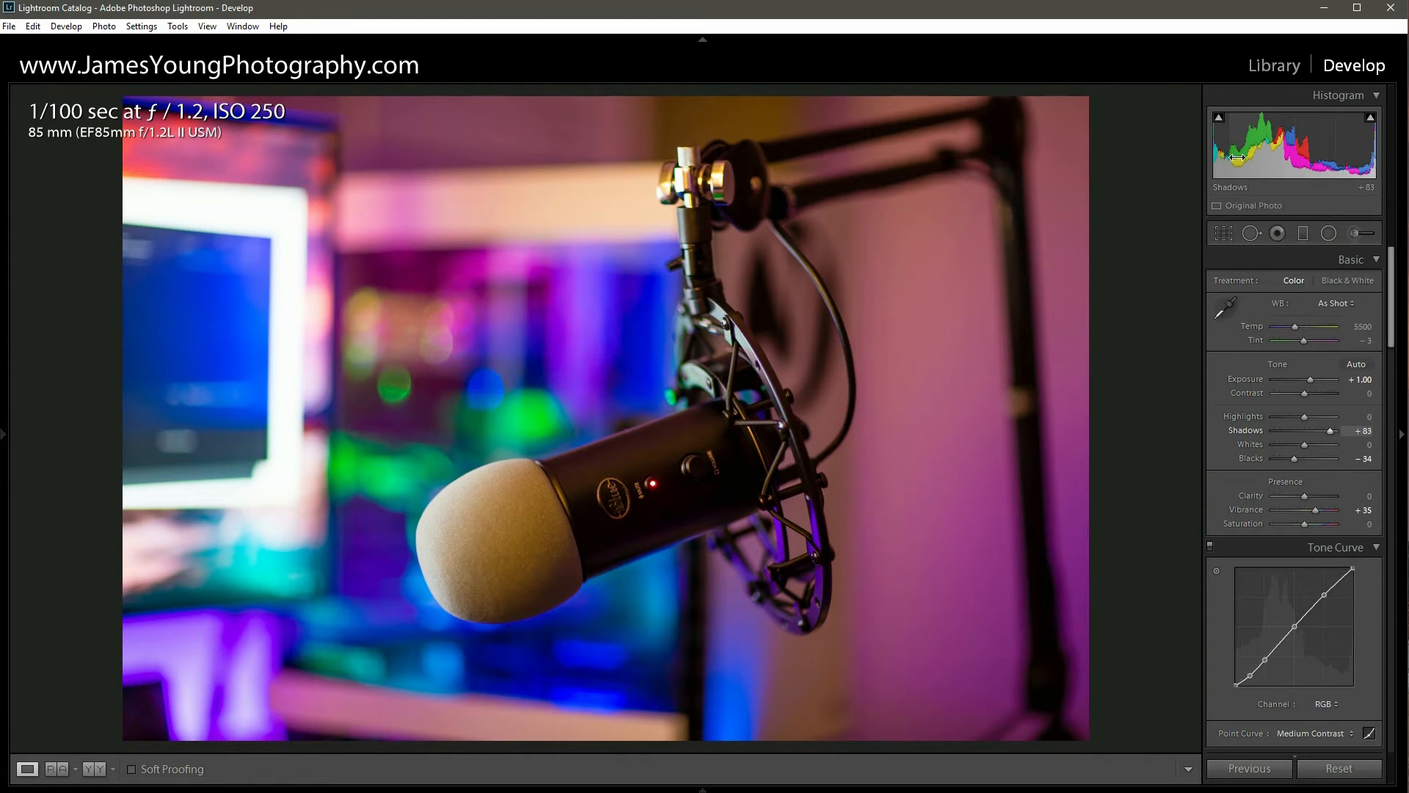
- Try adjusting the Shadows to +100 and the midtones directly on the histogram, undoing each change
left_click_drag(1237, 157, 1265, 158)
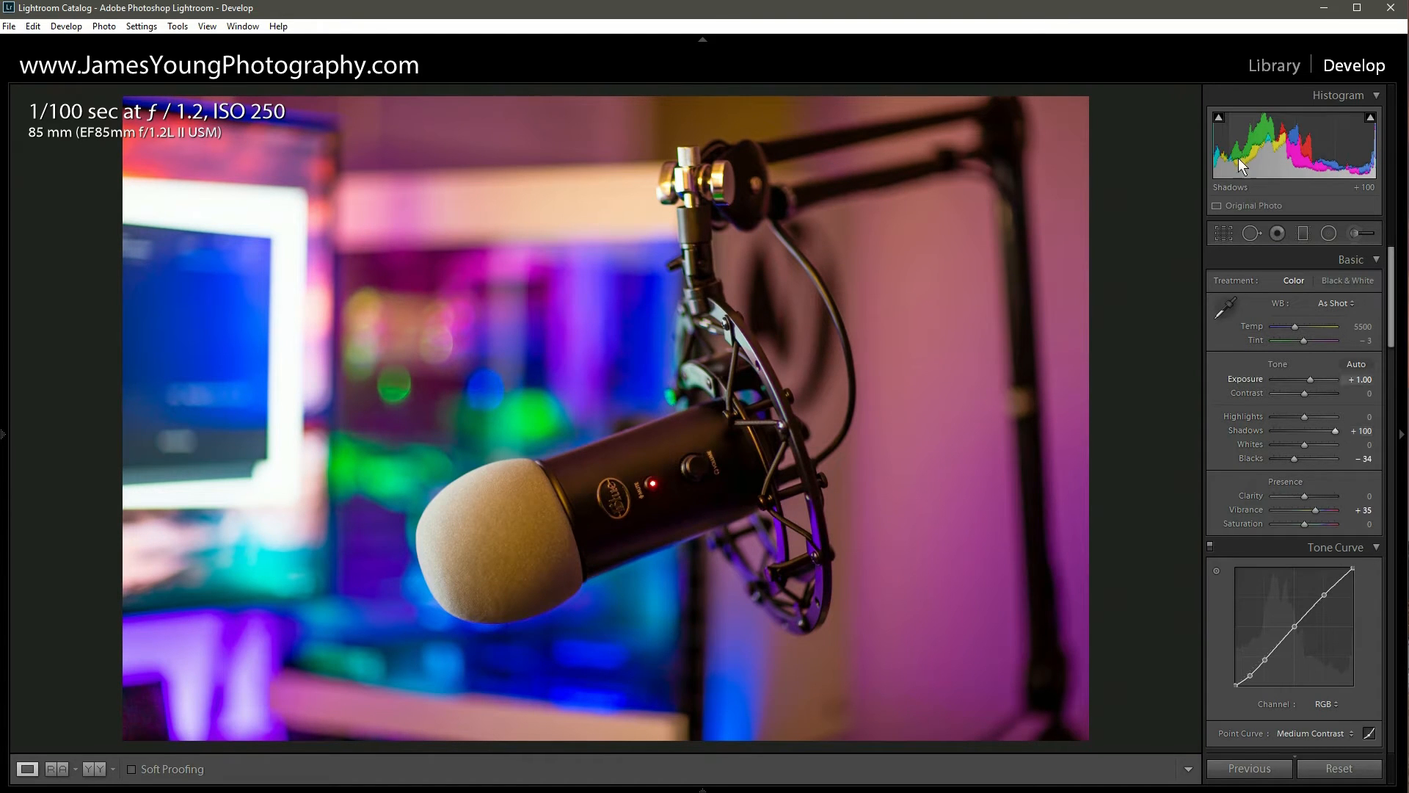
key("ctrl+z")
mouse_move(1290, 151)
left_mouse_down()
mouse_move(1248, 152)
mouse_move(1314, 152)
left_mouse_up()
key("ctrl+z")
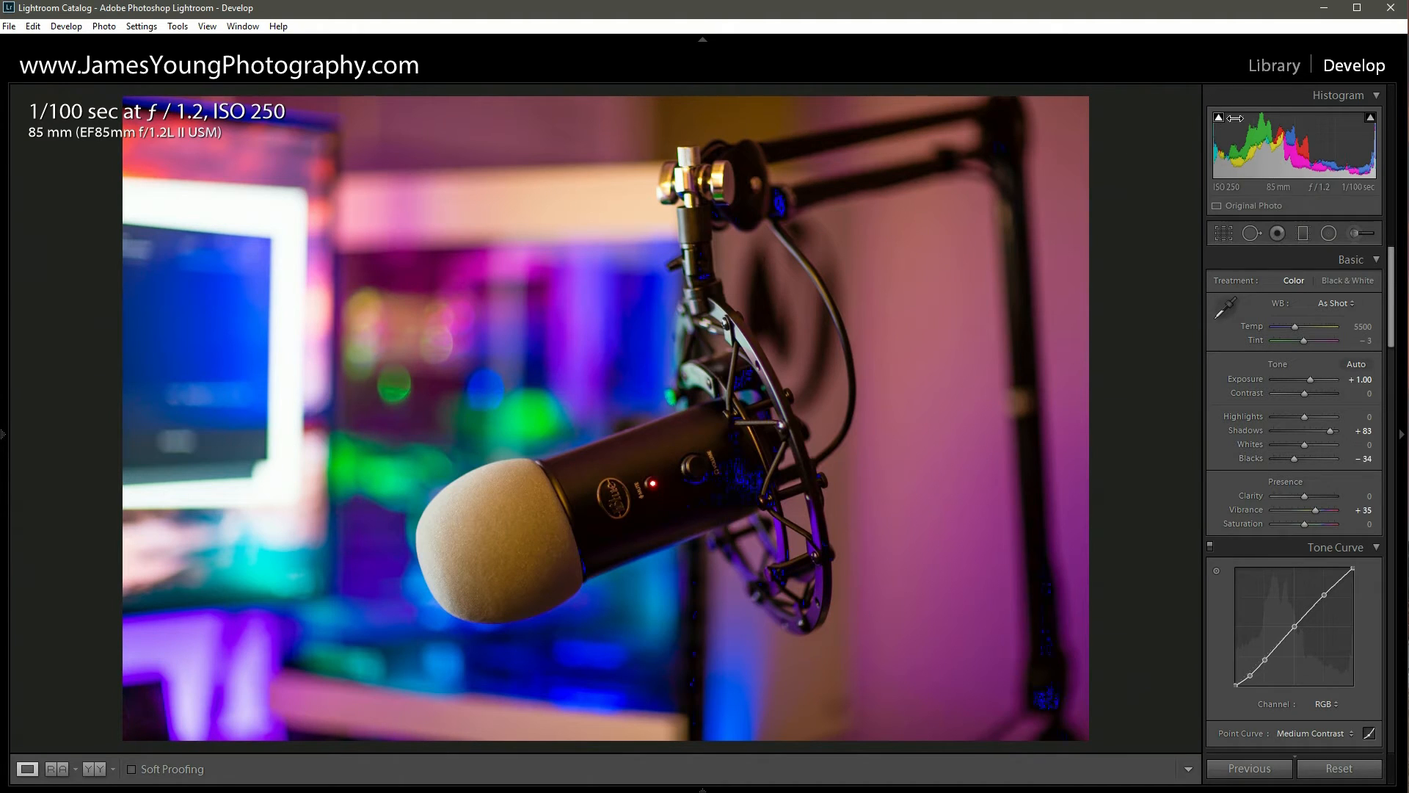
- Preview the shadow and highlight clipping warnings on the photo and leave both overlays off
mouse_move(1219, 120)
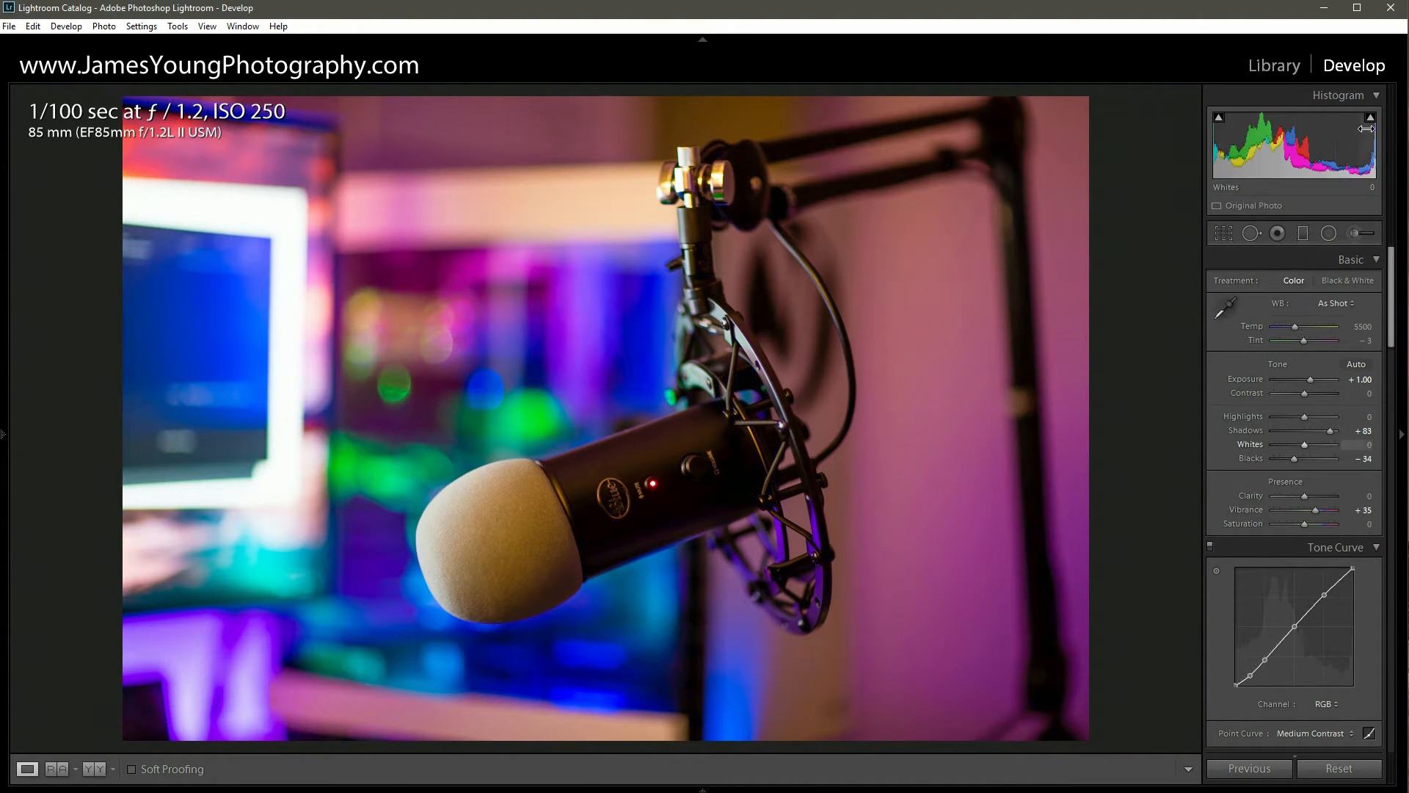
mouse_move(1372, 128)
left_click(1372, 122)
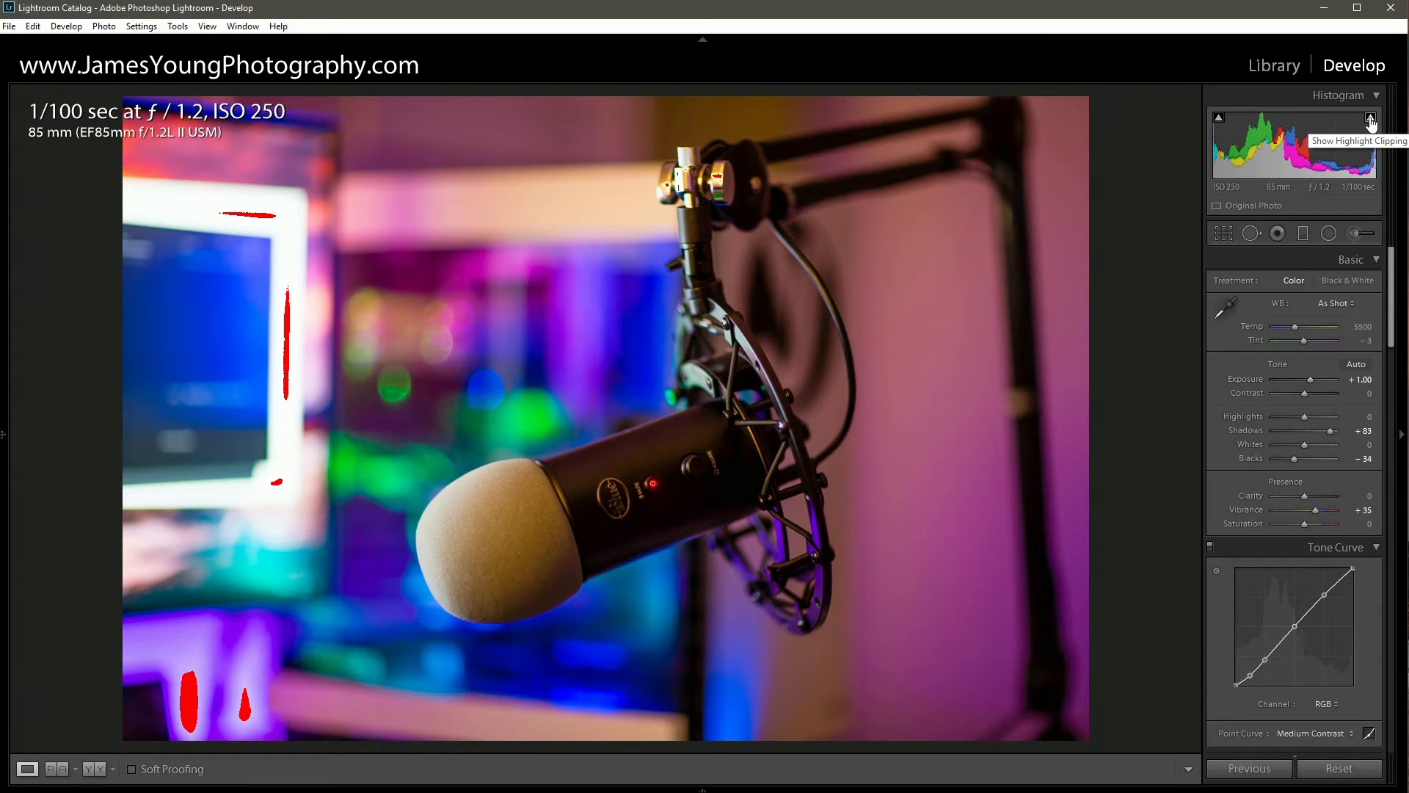
left_click(1371, 119)
left_click(1218, 118)
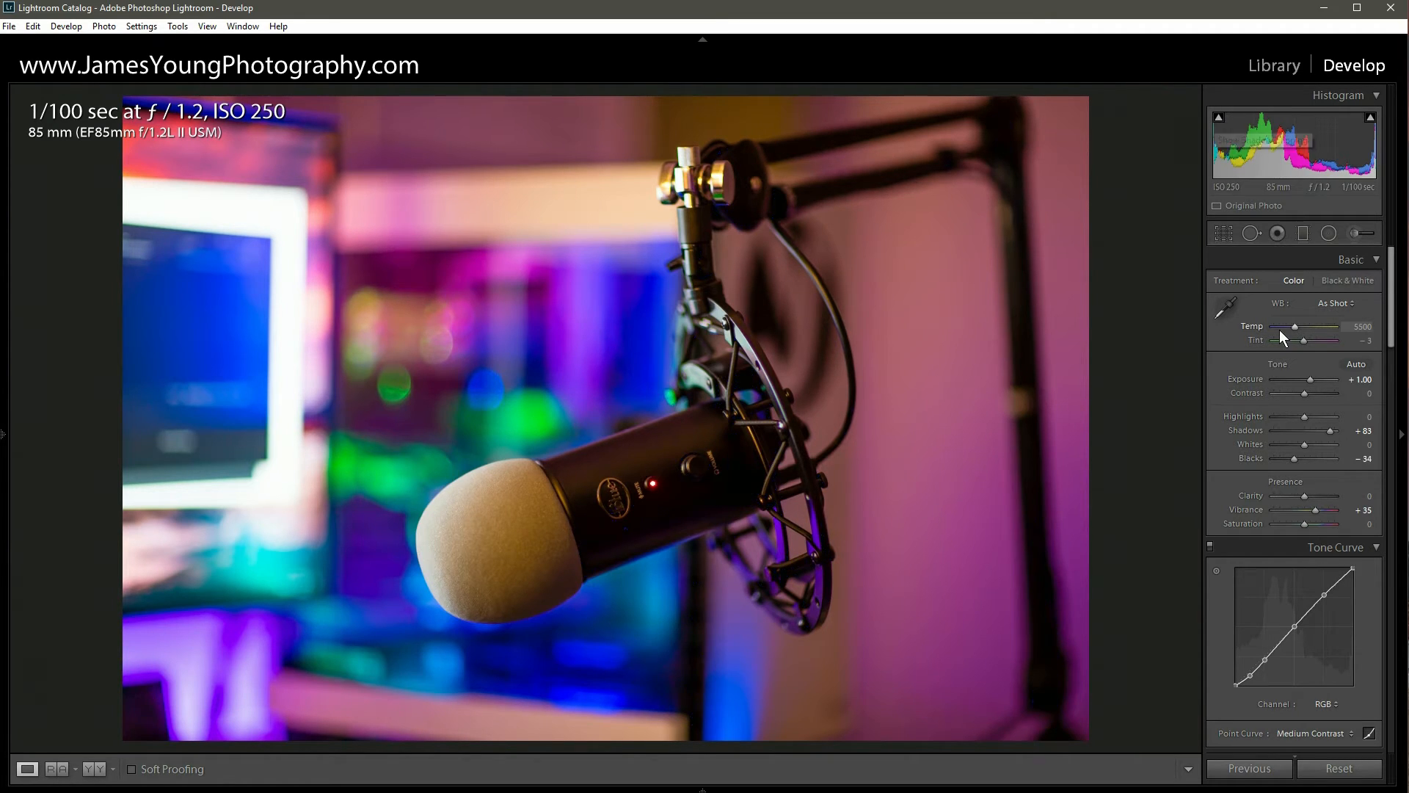
- Try lowering the Blacks to -83 and check the shadow clipping, then undo the change
left_click_drag(1289, 458, 1274, 456)
mouse_move(1217, 121)
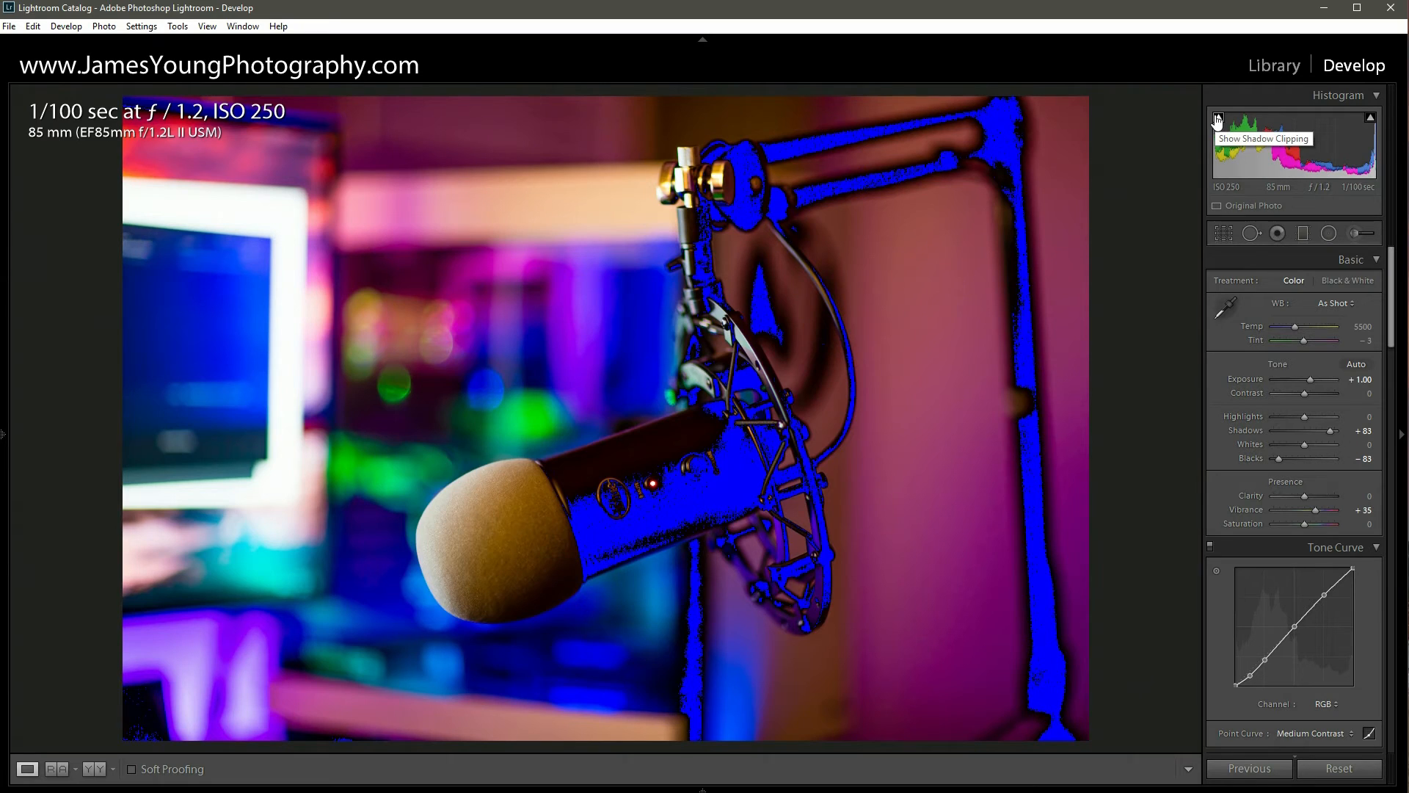
key("ctrl+z")
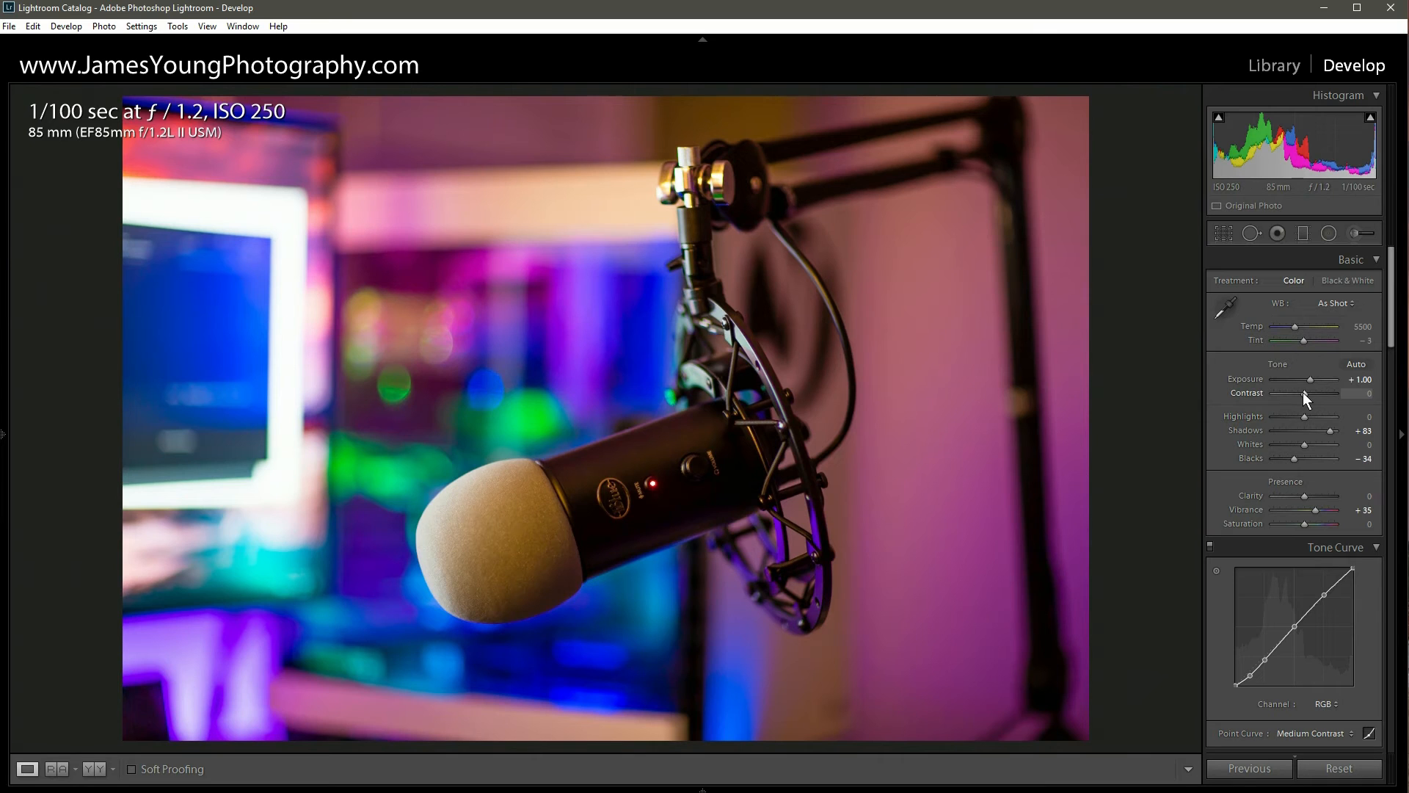
- Raise the photo's Contrast to +85
left_click_drag(1303, 393, 1312, 393)
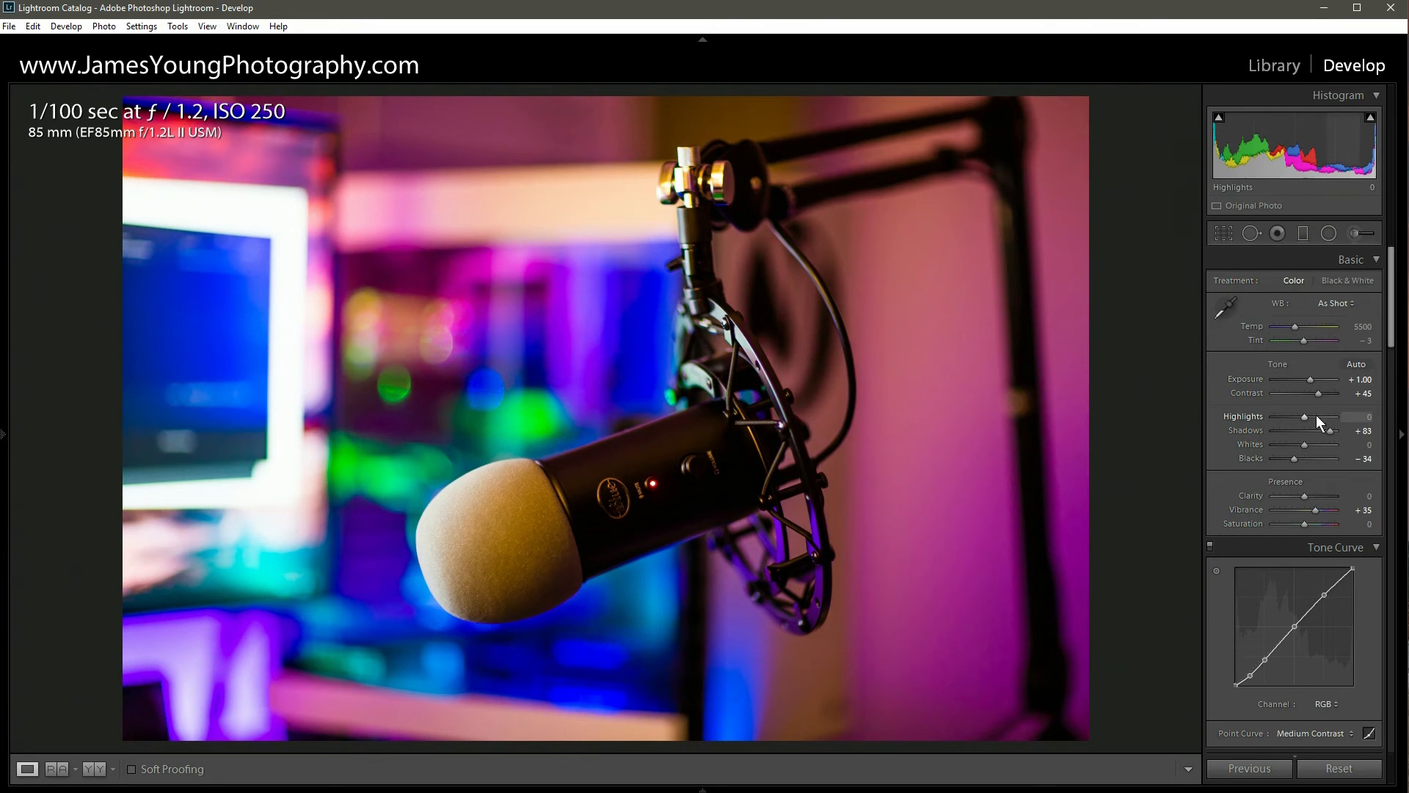
key("Up")
key("Up")
key("Up")
key("Up")
key("Up")
key("Up")
key("Up")
key("Up")
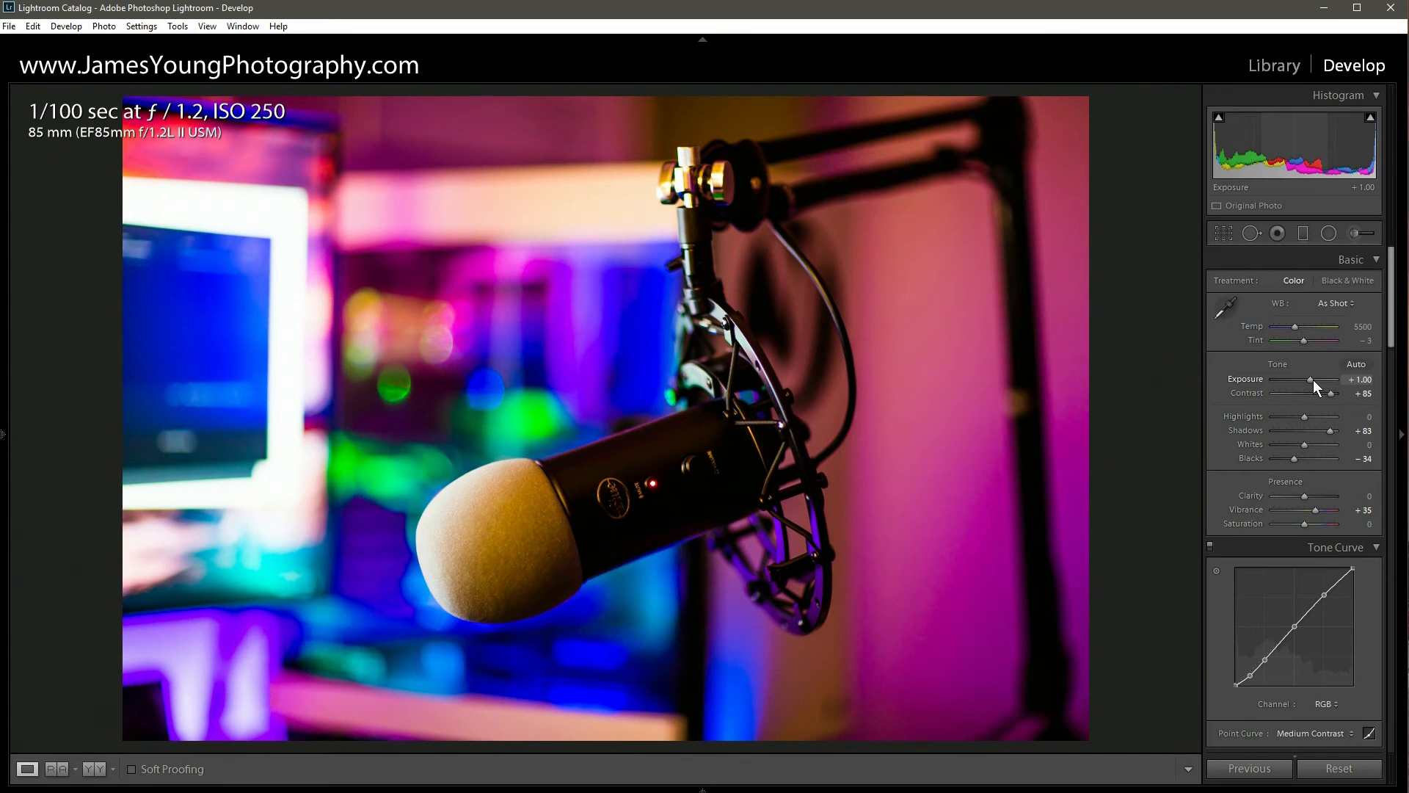
- Raise the photo's Exposure to +1.60
key("Up")
key("Up")
key("Up")
key("Up")
key("Up")
key("Up")
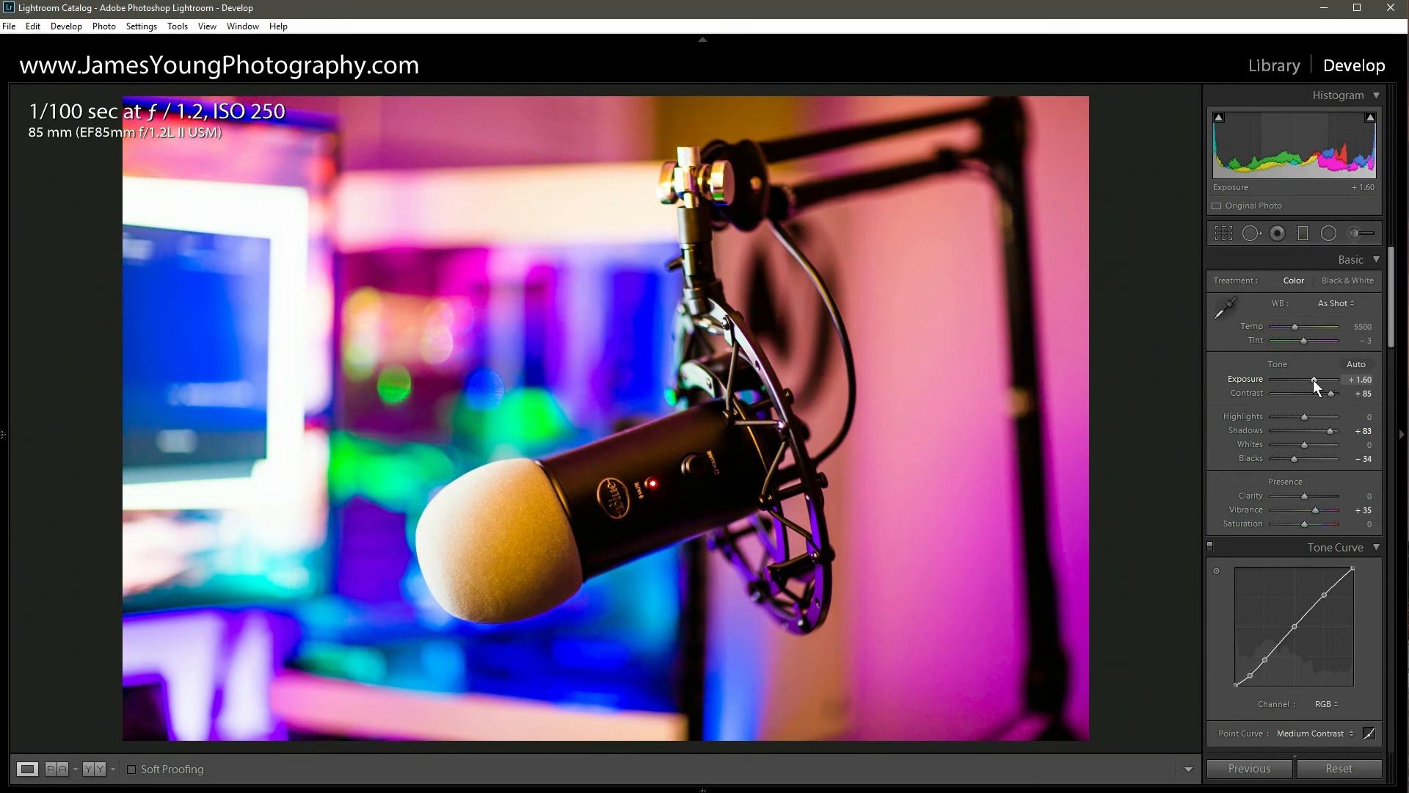
- Check highlight and shadow clipping separately, then toggle both clipping overlays together on and off
mouse_move(1370, 118)
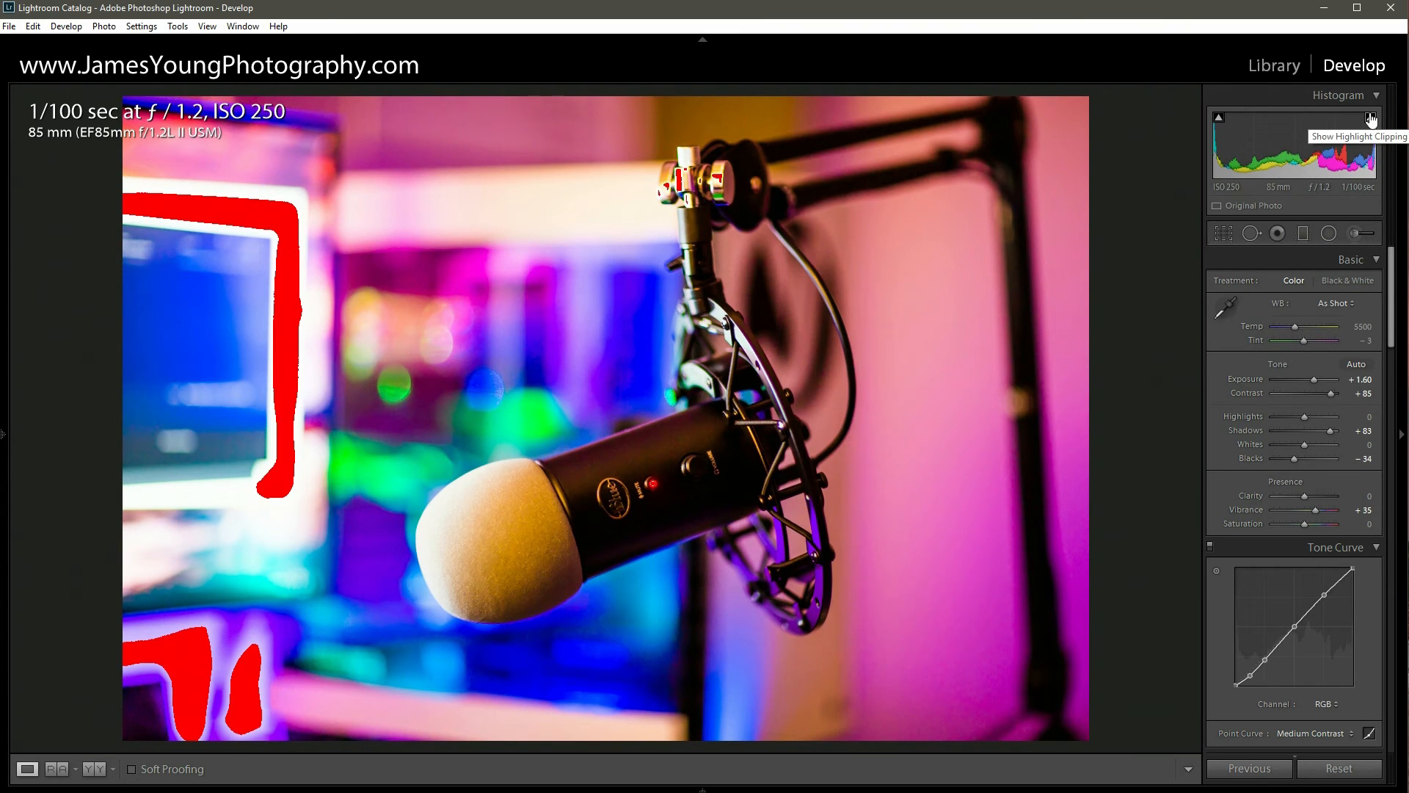
mouse_move(1221, 123)
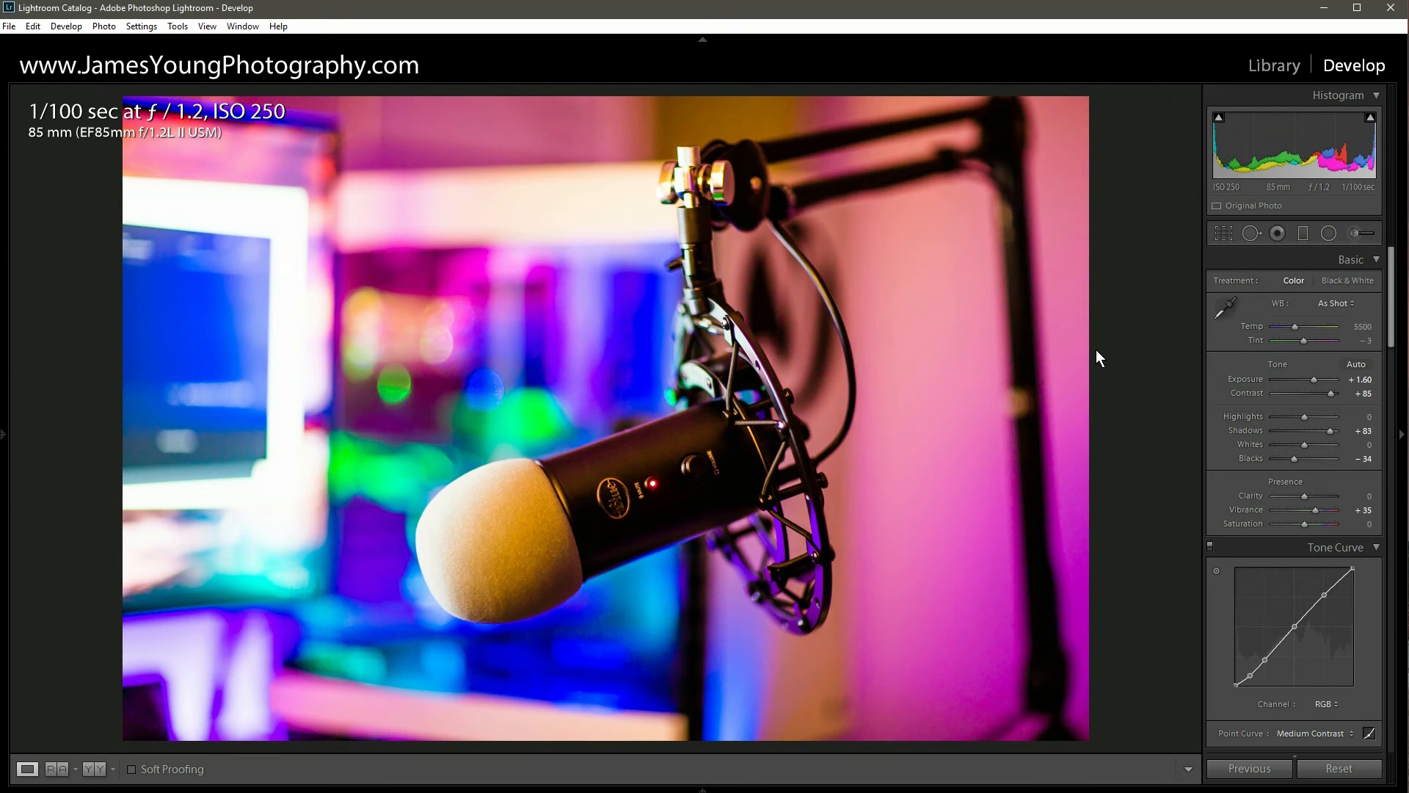
key("j")
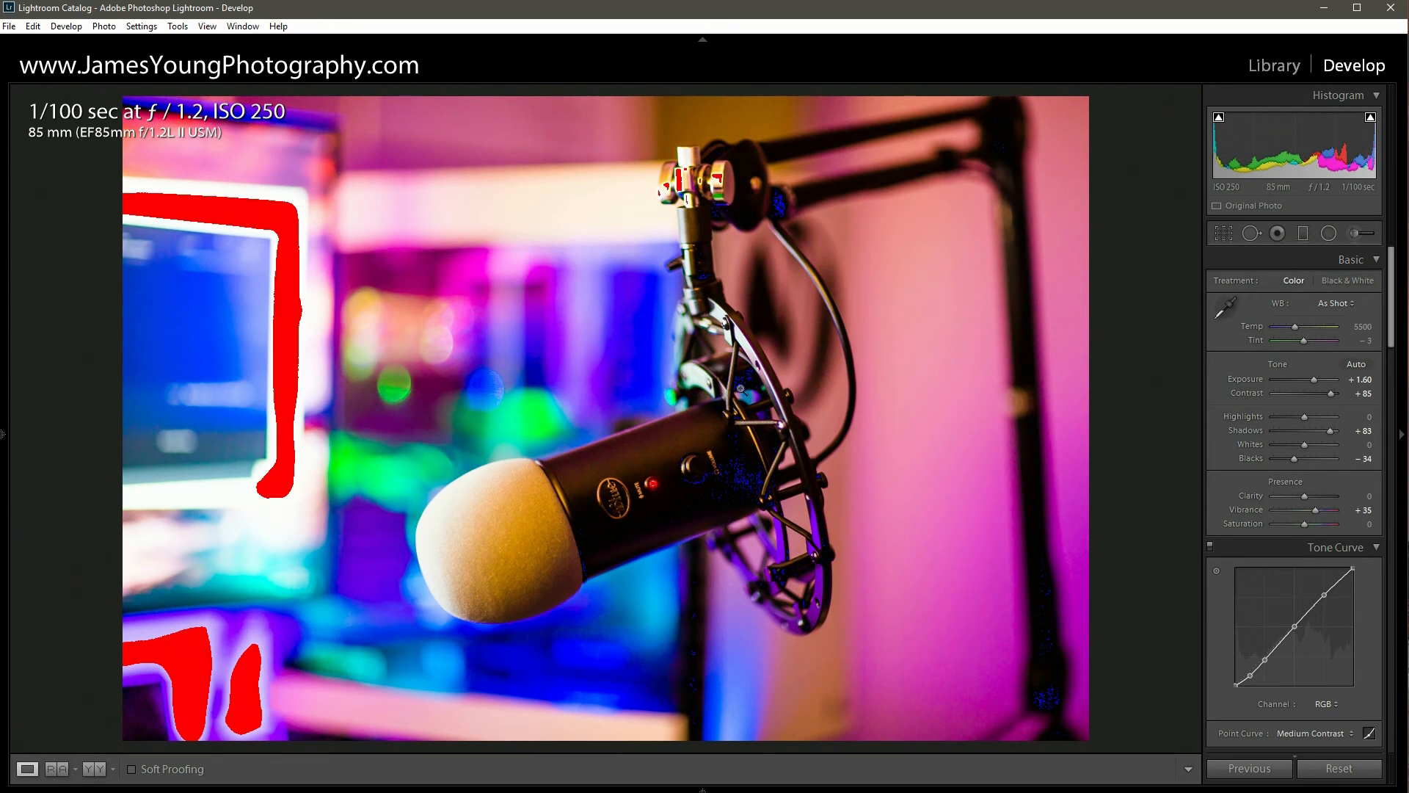
key("j")
key("j")
key("j")
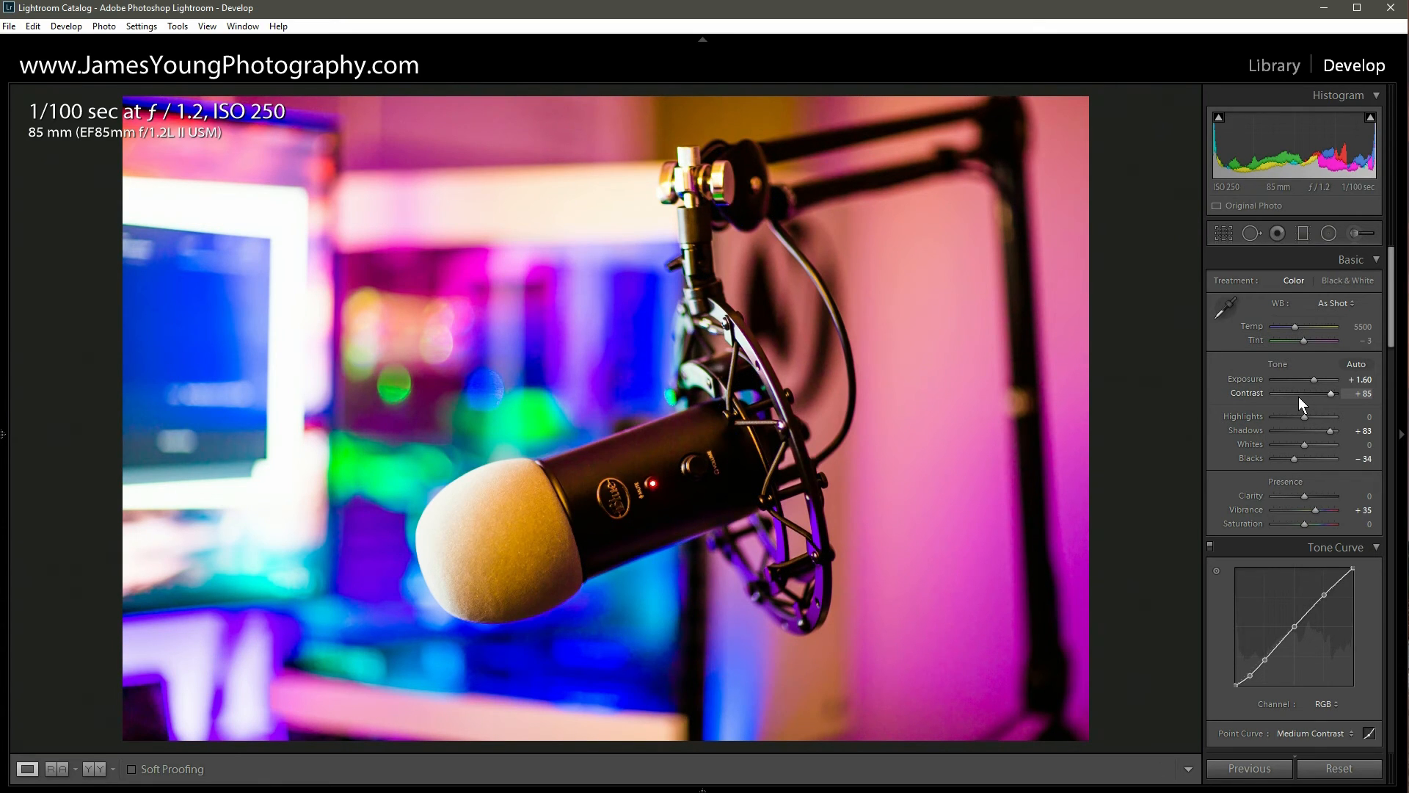
- Undo the last Exposure change and the Contrast changes
key("ctrl+z")
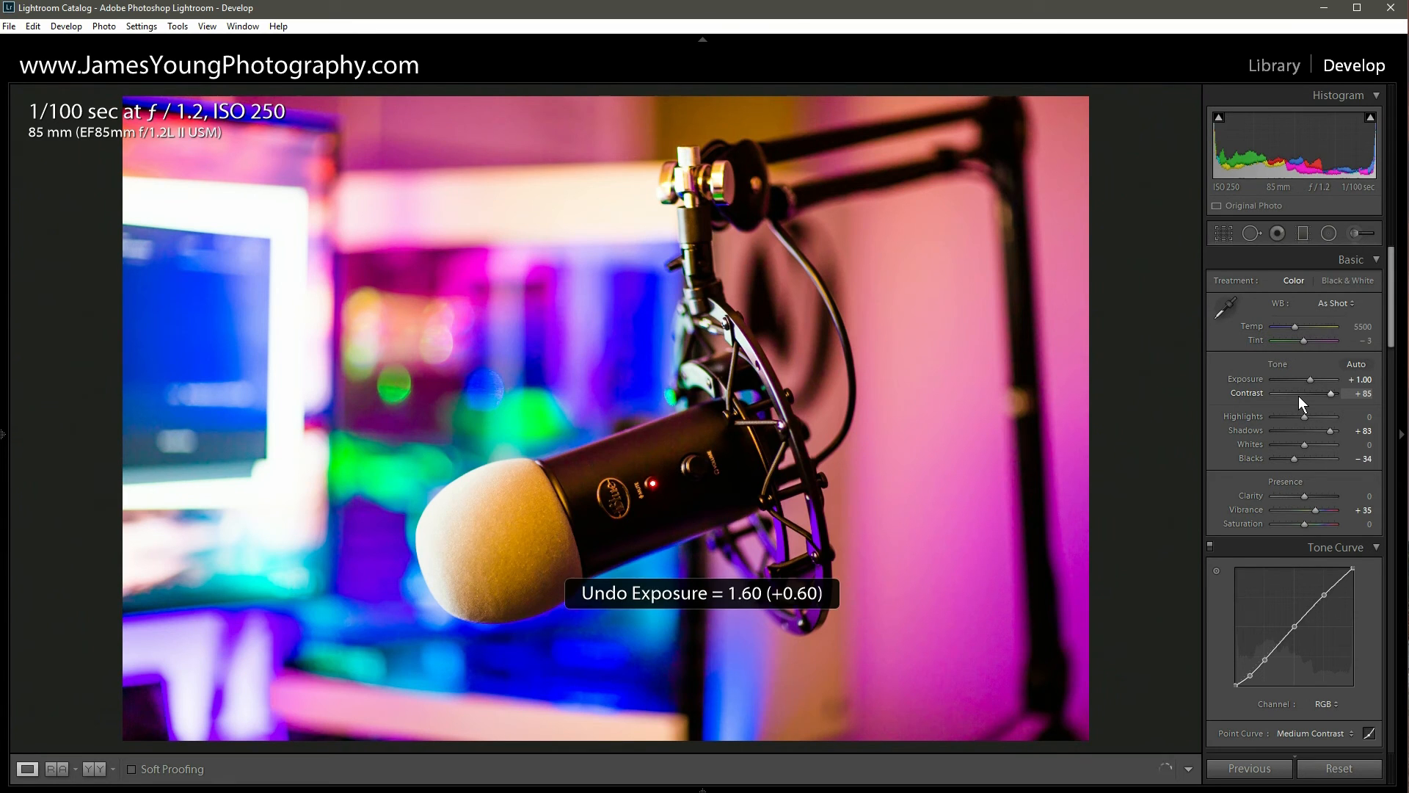
key("ctrl+z")
key("ctrl+z")
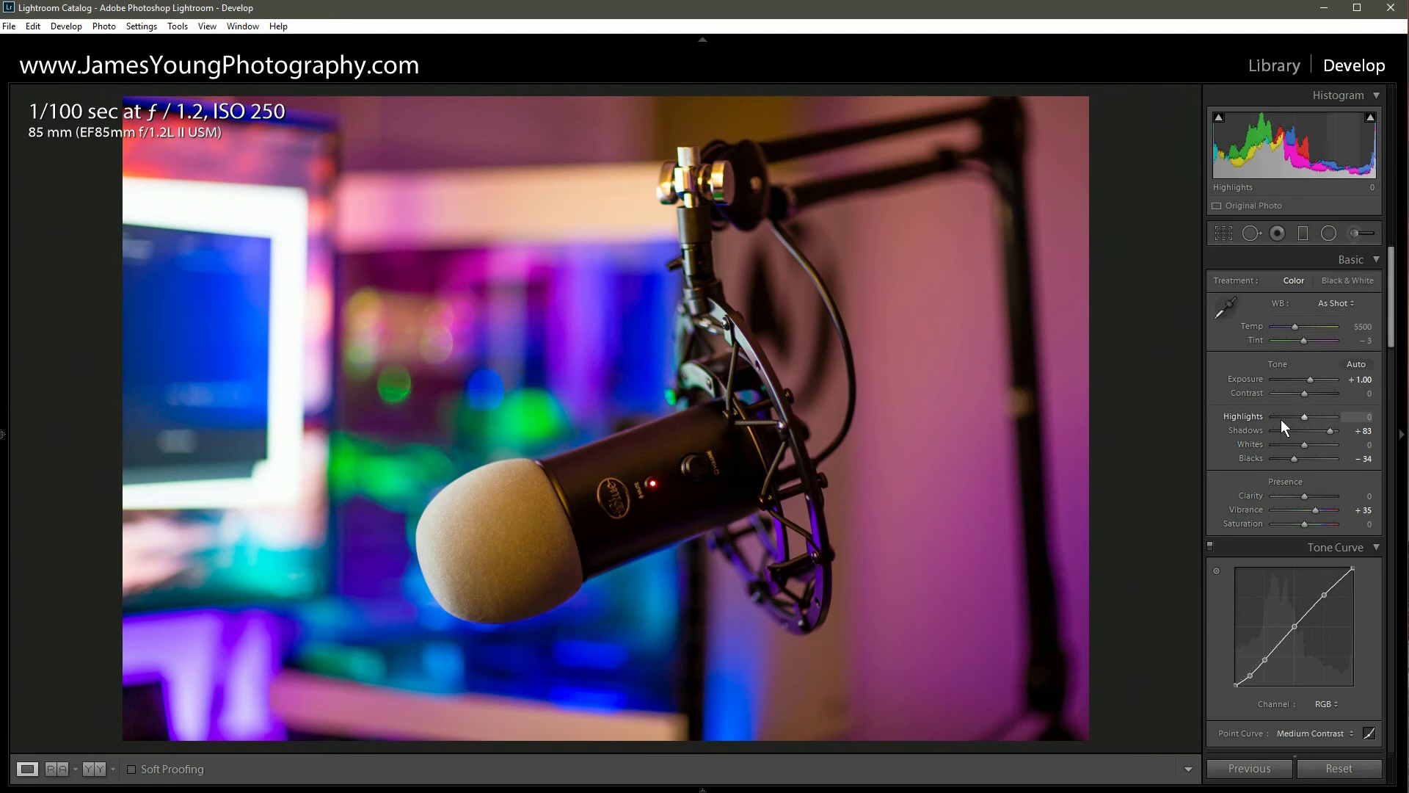
- Try lowering the Highlights to -100 twice, reverting the change each time
left_click_drag(1298, 417, 1262, 415)
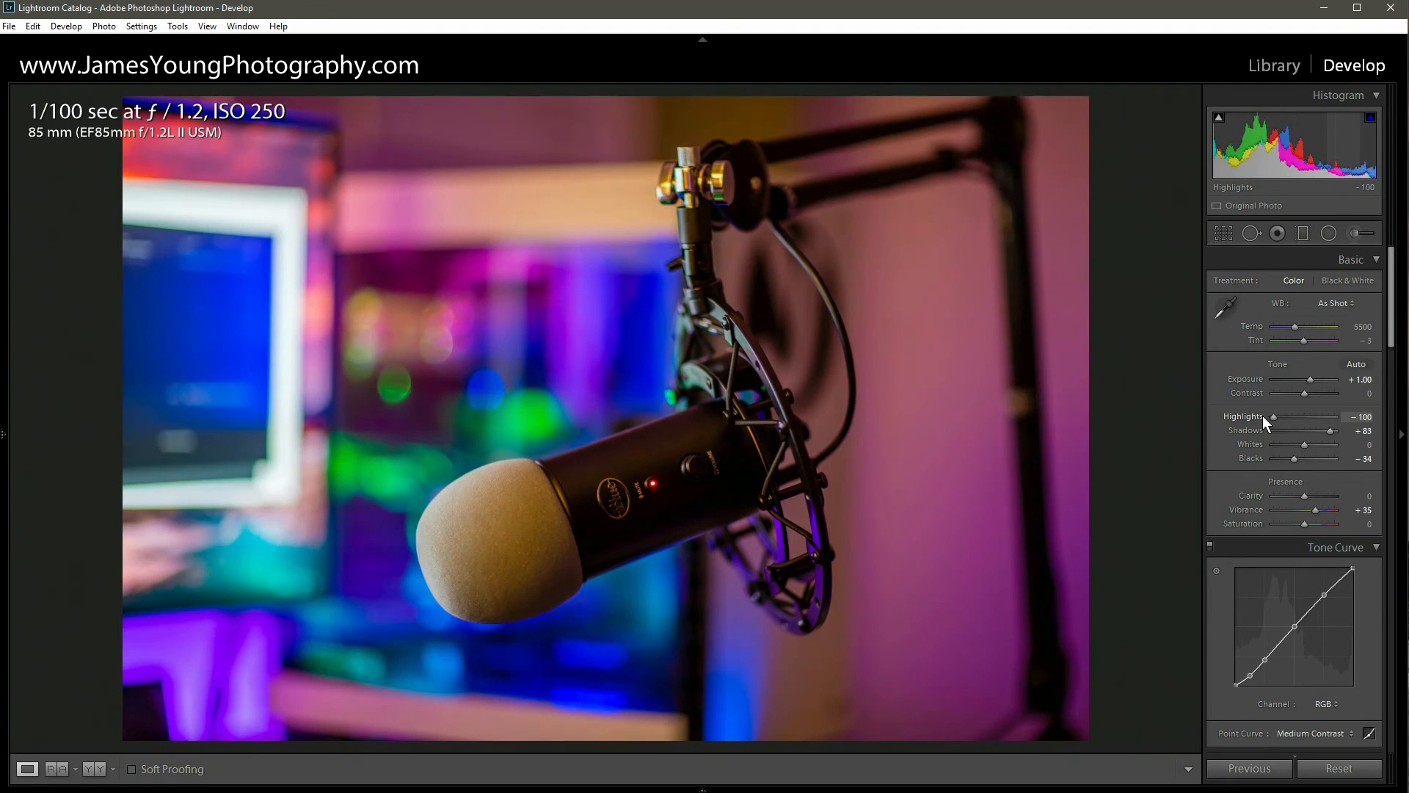
double_click(1274, 416)
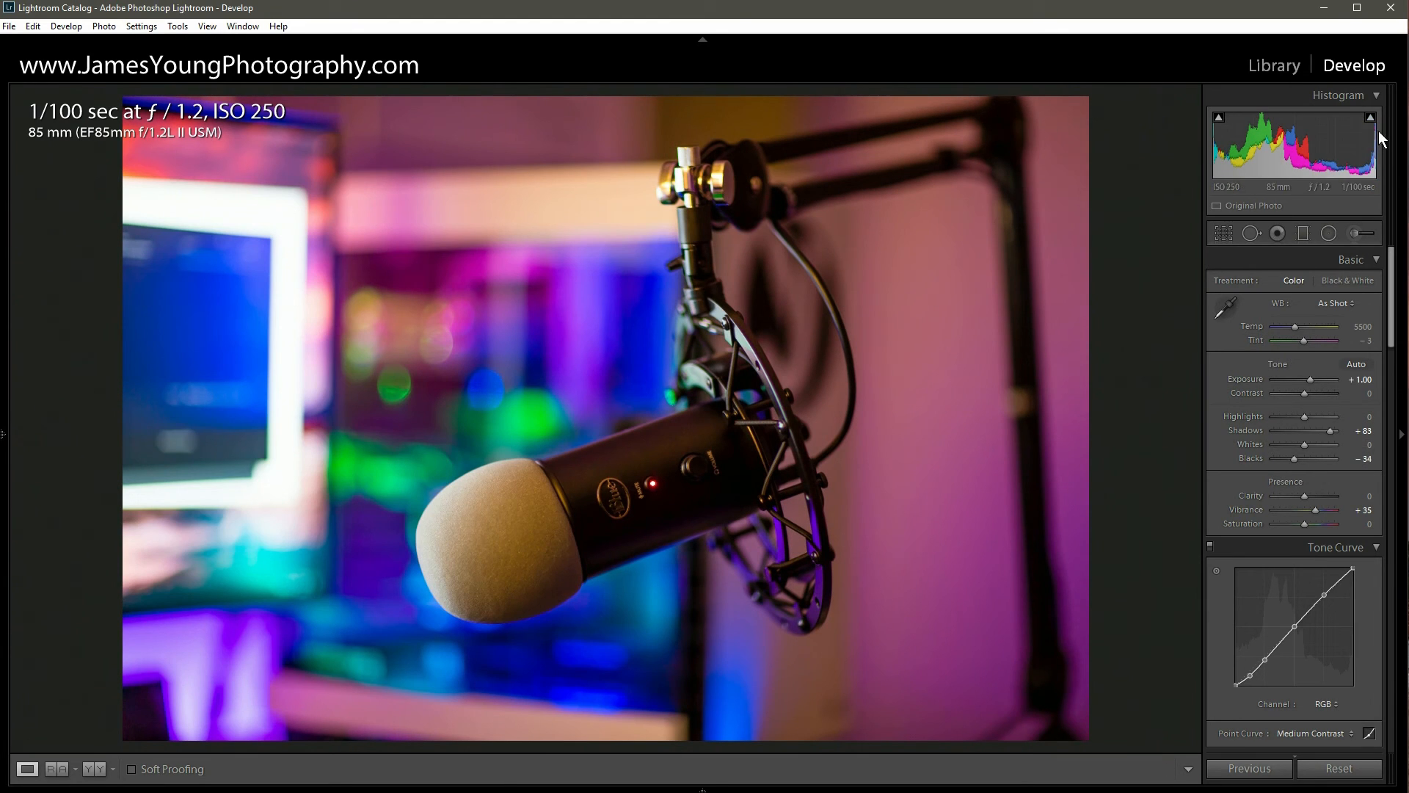
left_click_drag(1306, 415, 1240, 411)
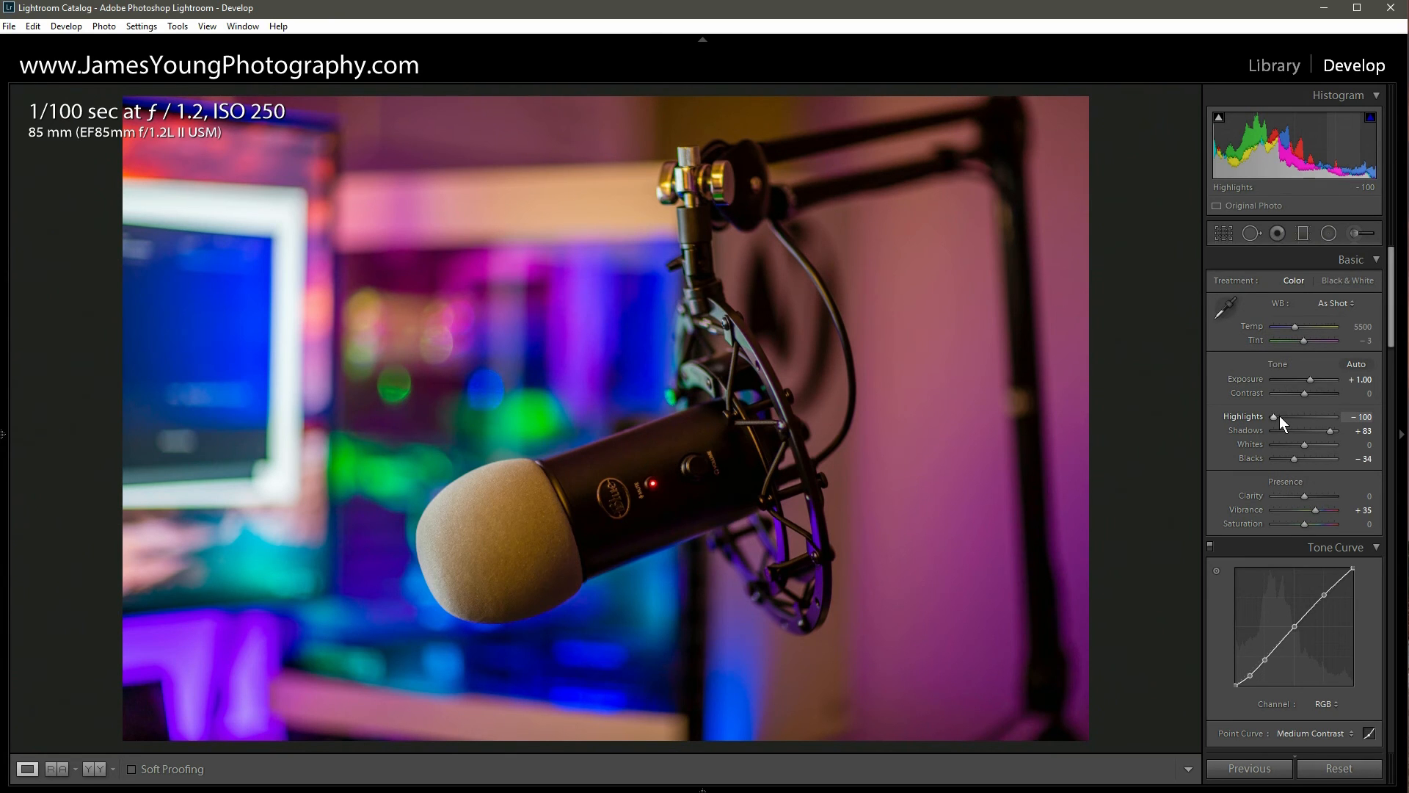
key("ctrl+z")
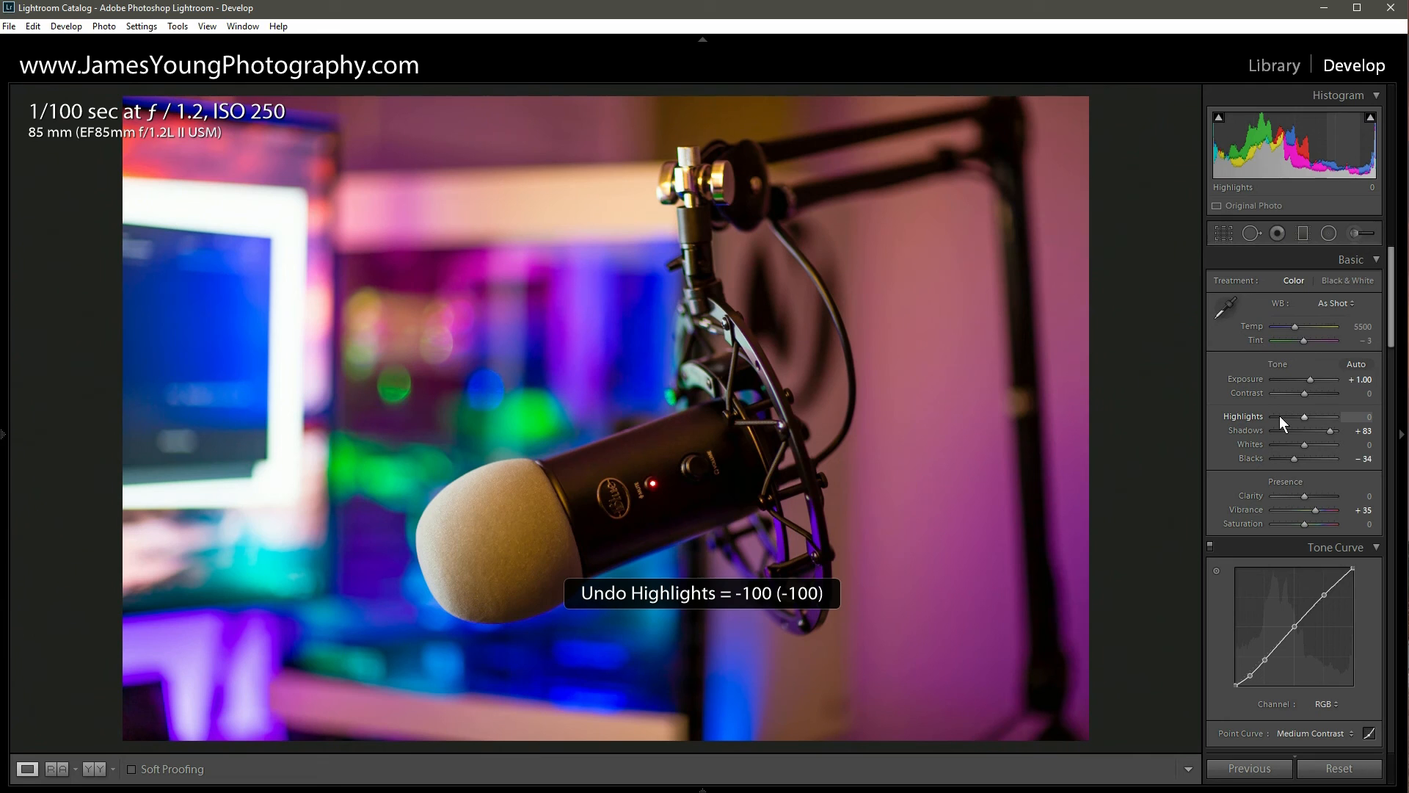
- Try raising the Red luminance to +87 and the Orange luminance in the HSL adjustments, reverting both
left_click(1377, 260)
left_click(1377, 283)
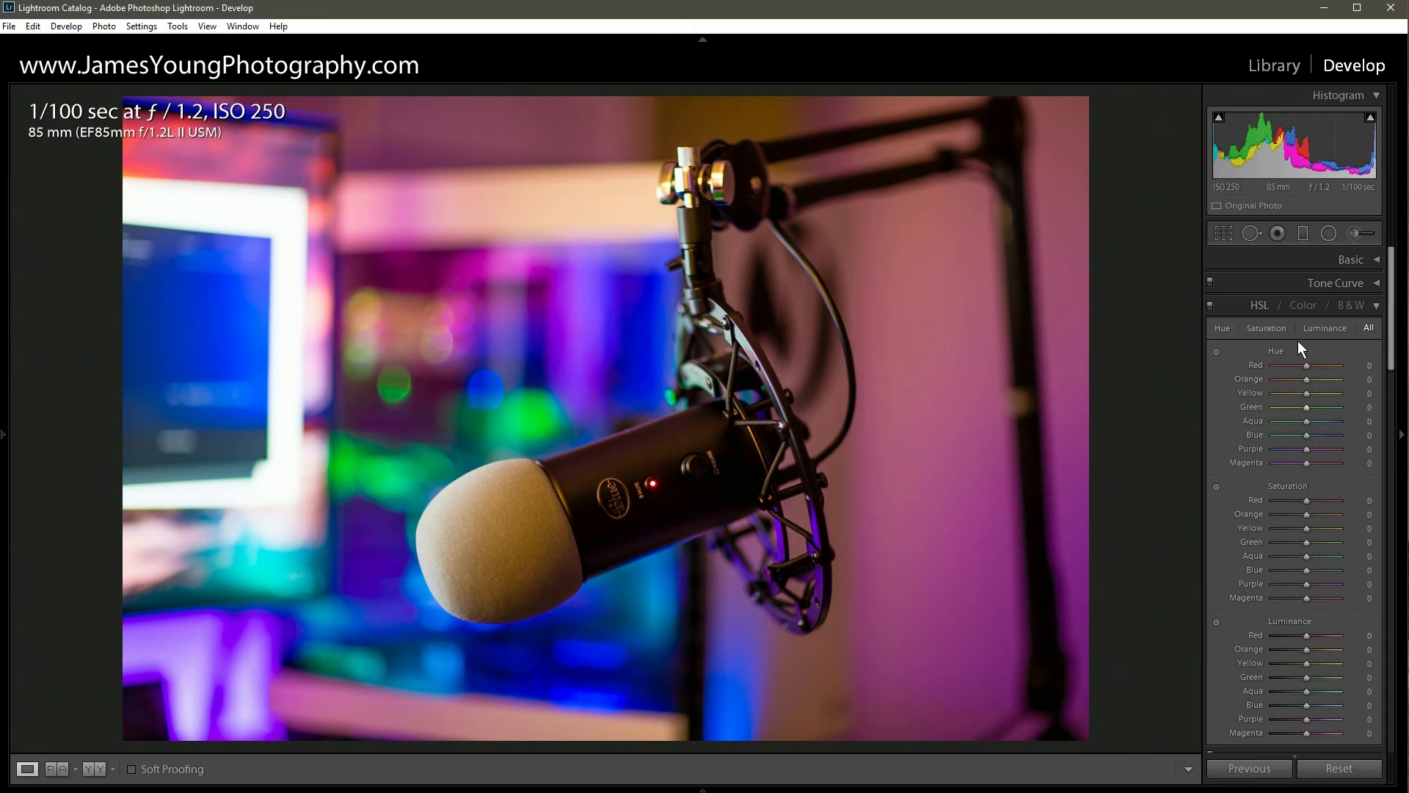
key("ctrl+z")
left_click_drag(1307, 636, 1338, 633)
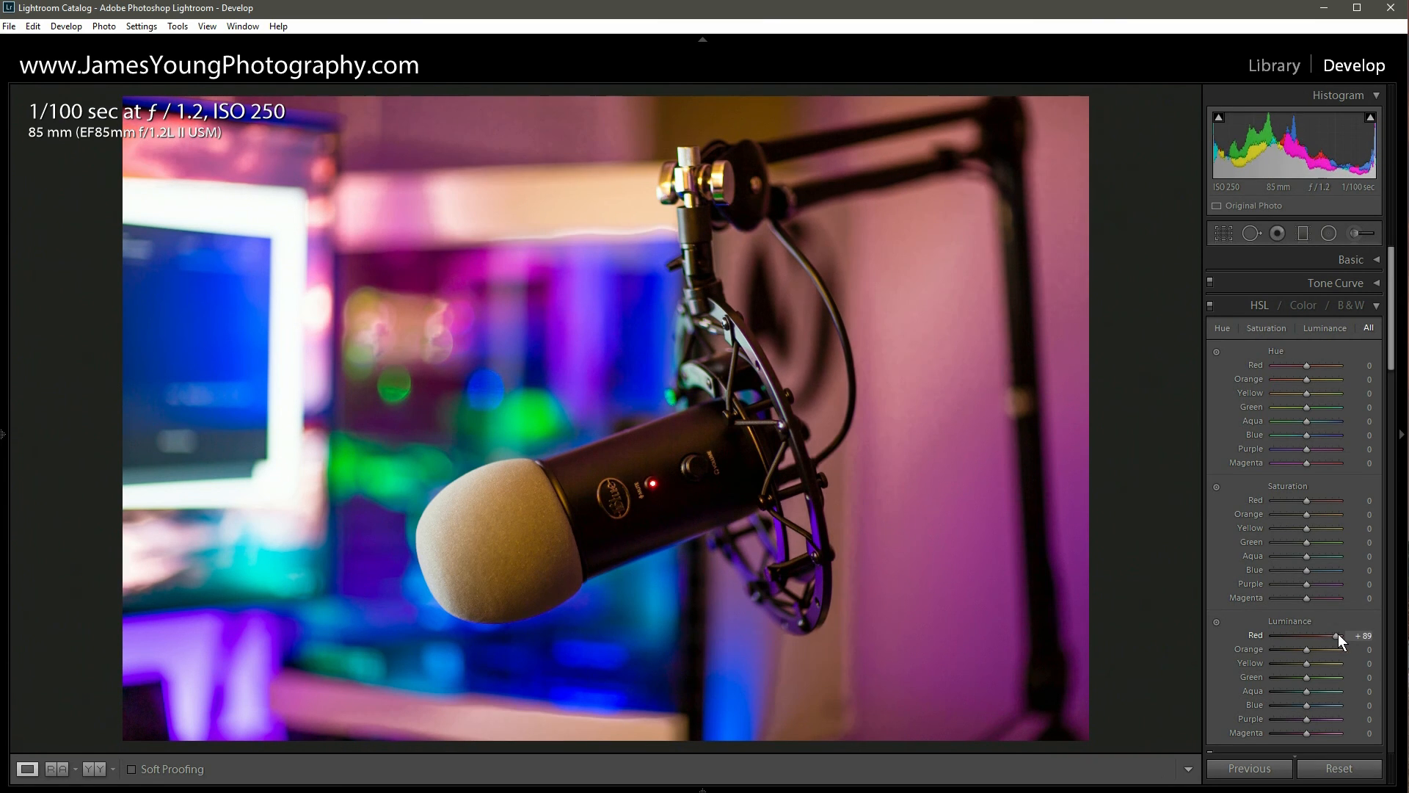
key("ctrl+z")
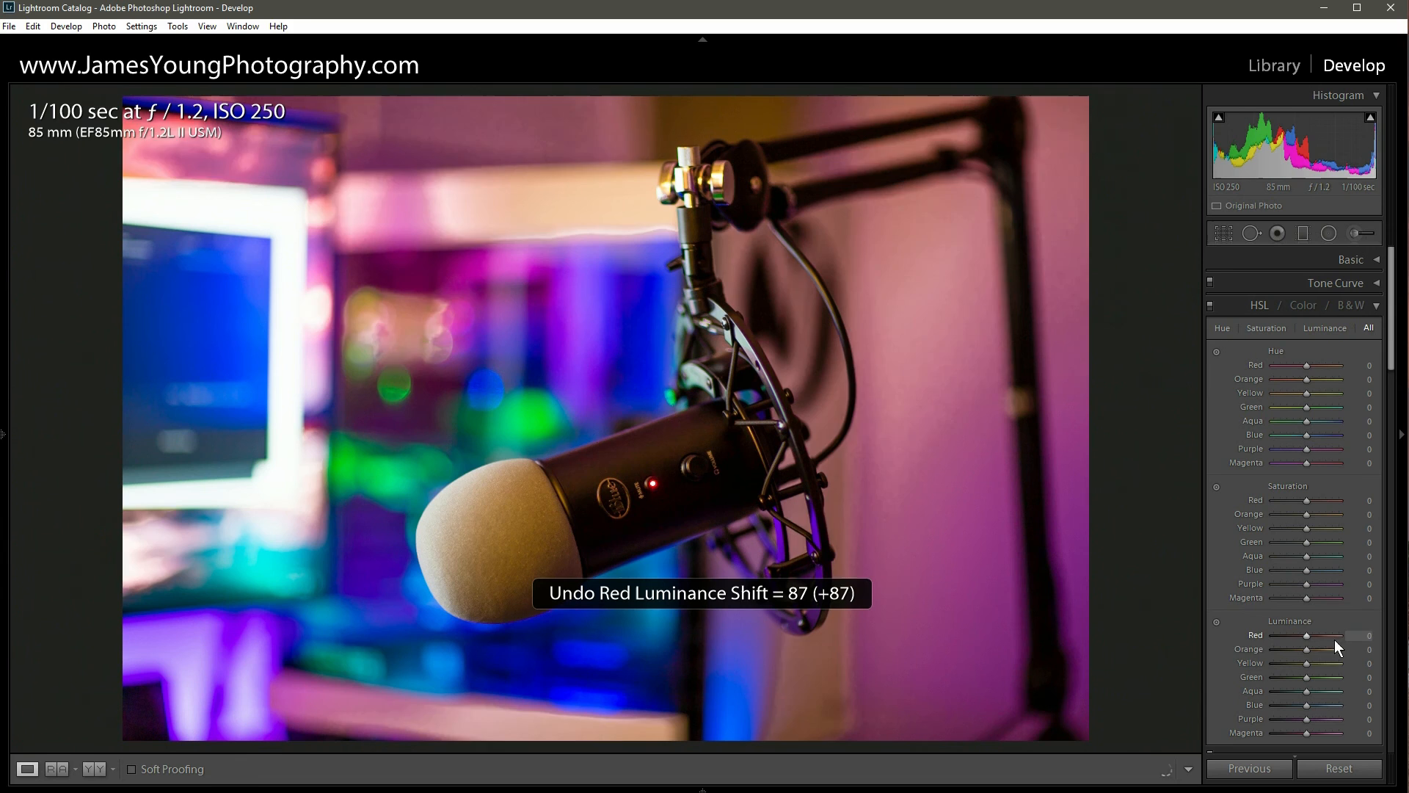
mouse_move(1307, 648)
left_mouse_down()
mouse_move(1335, 646)
mouse_move(1319, 645)
left_mouse_up()
double_click(1276, 619)
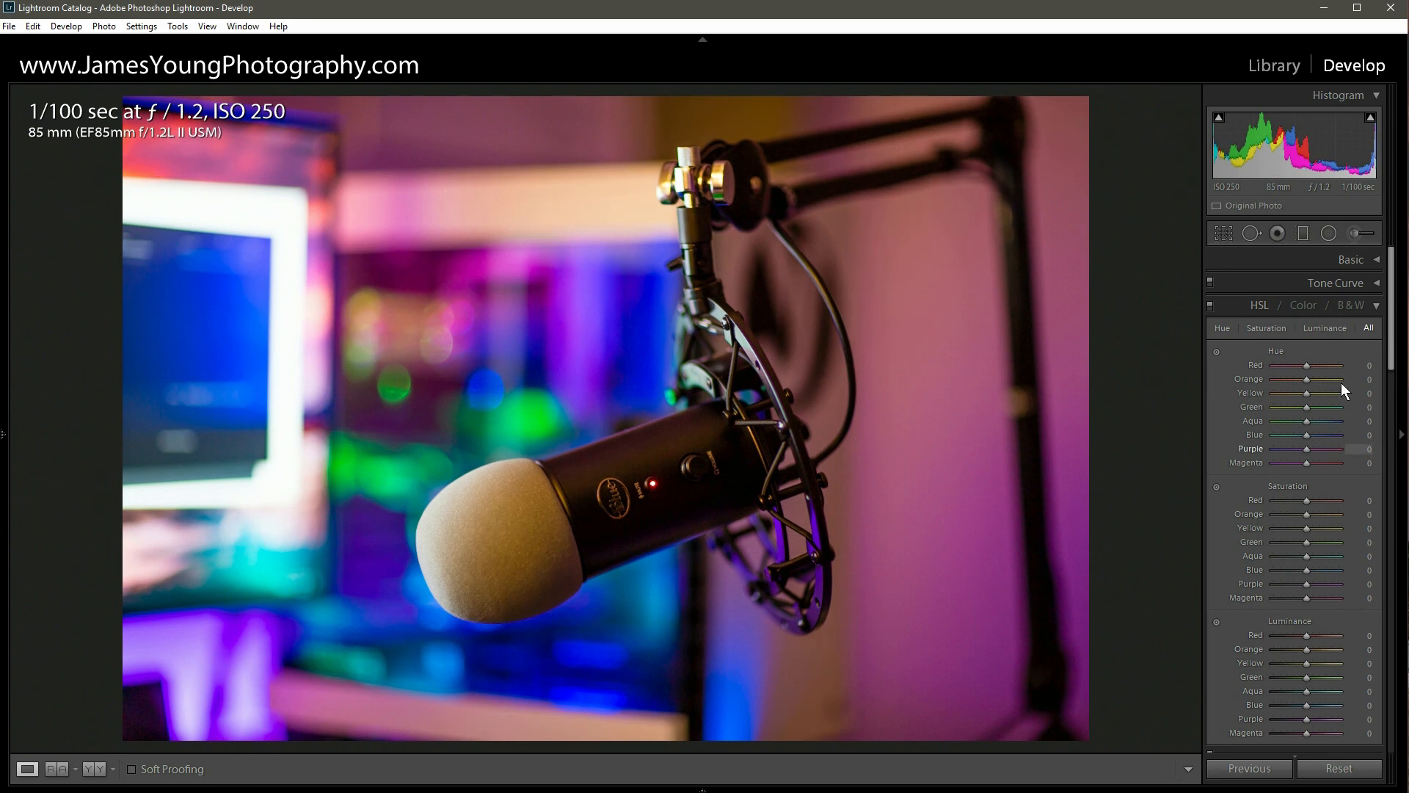
- Expand the Tone Curve and Basic adjustments again, then collapse and re-expand the histogram
left_click(1367, 282)
left_click(1364, 261)
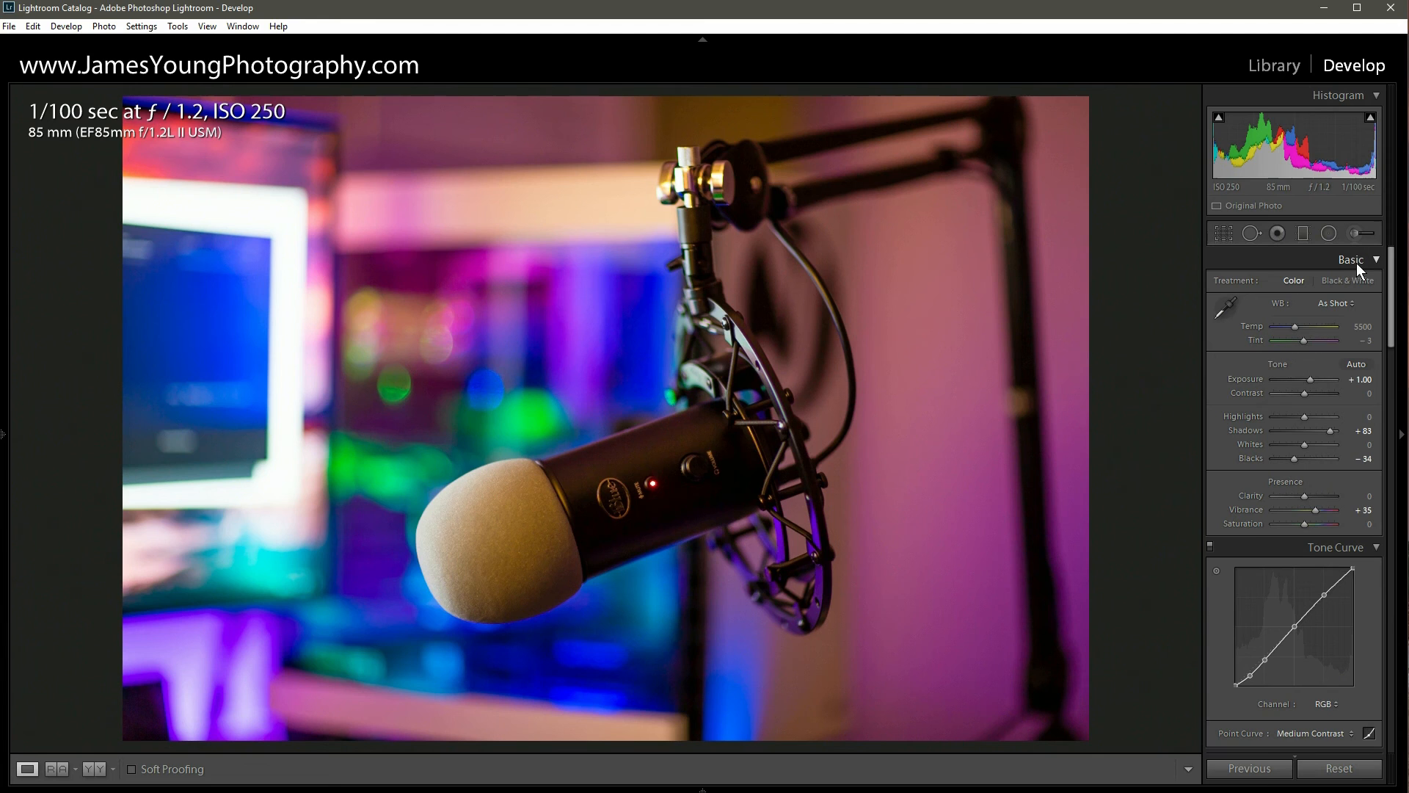
left_click(1367, 97)
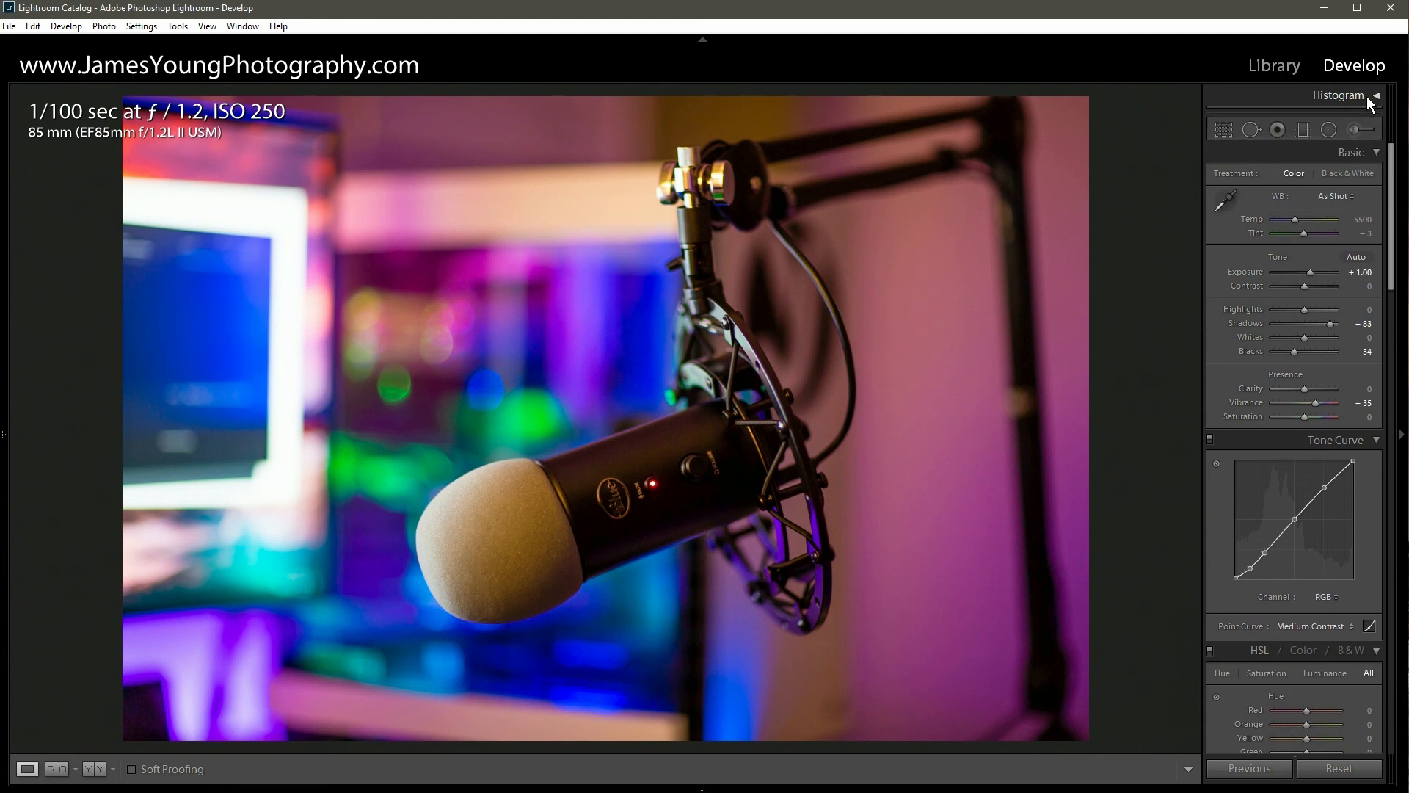
left_click(1366, 96)
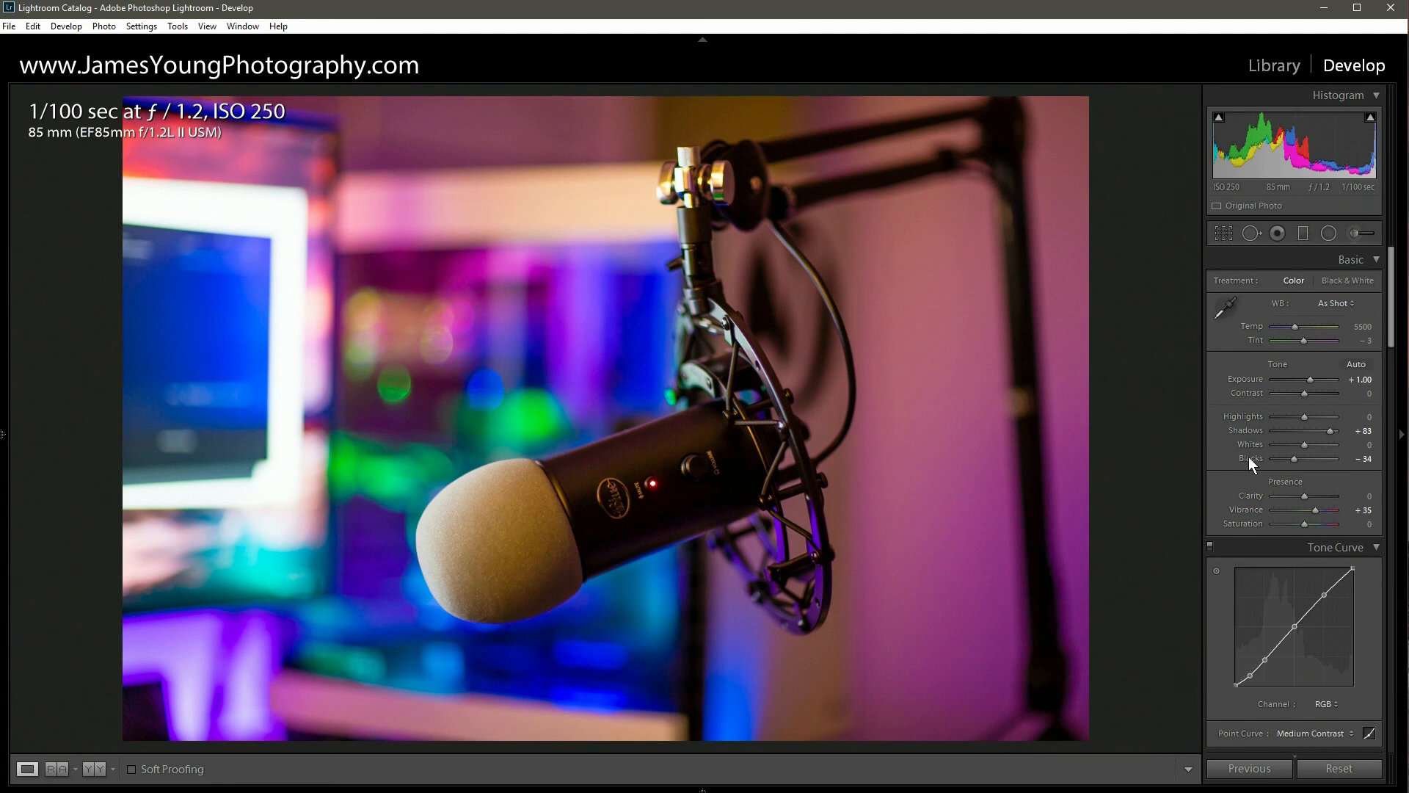